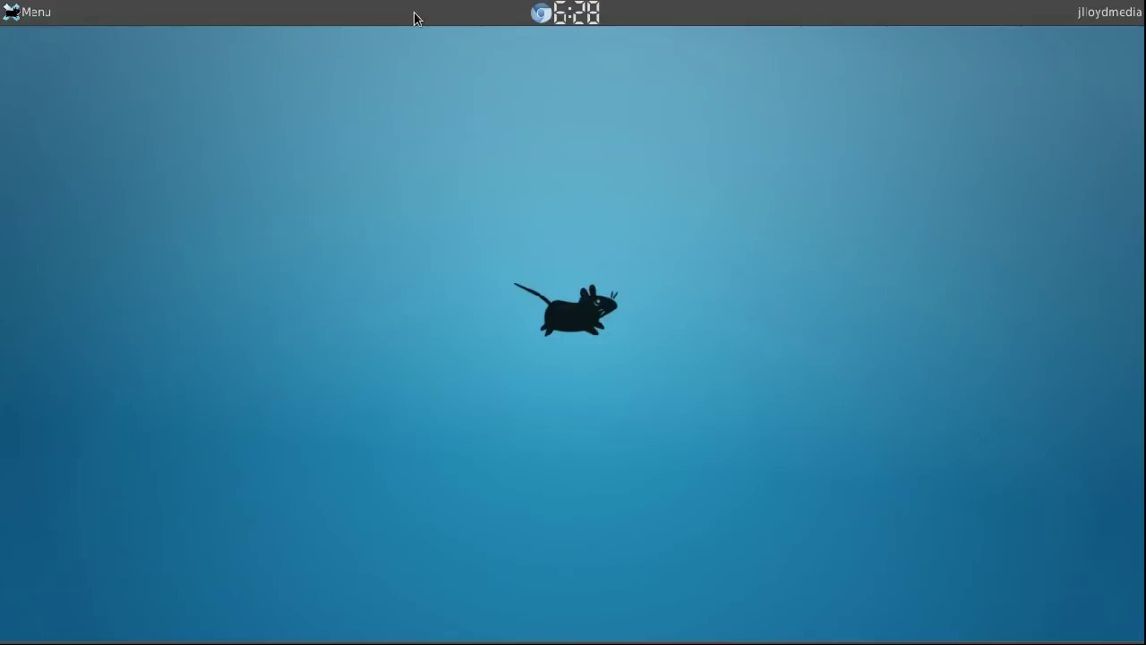
- Open Panel Preferences from the top panel's right-click Panel menu
right_click(351, 13)
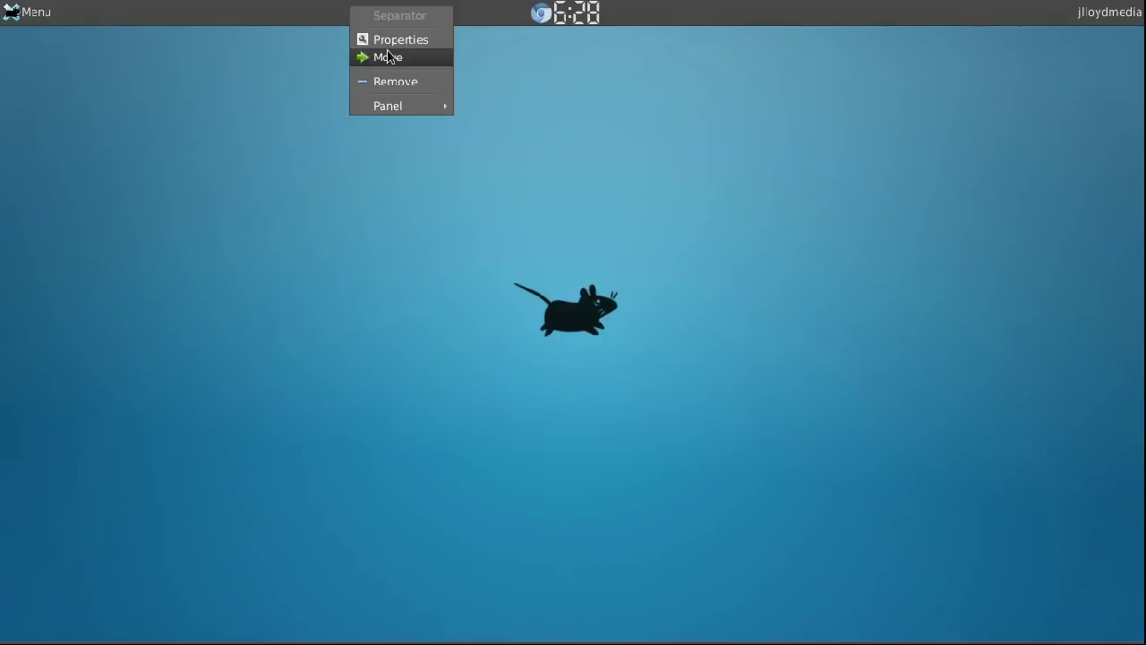
mouse_move(355, 105)
click(518, 122)
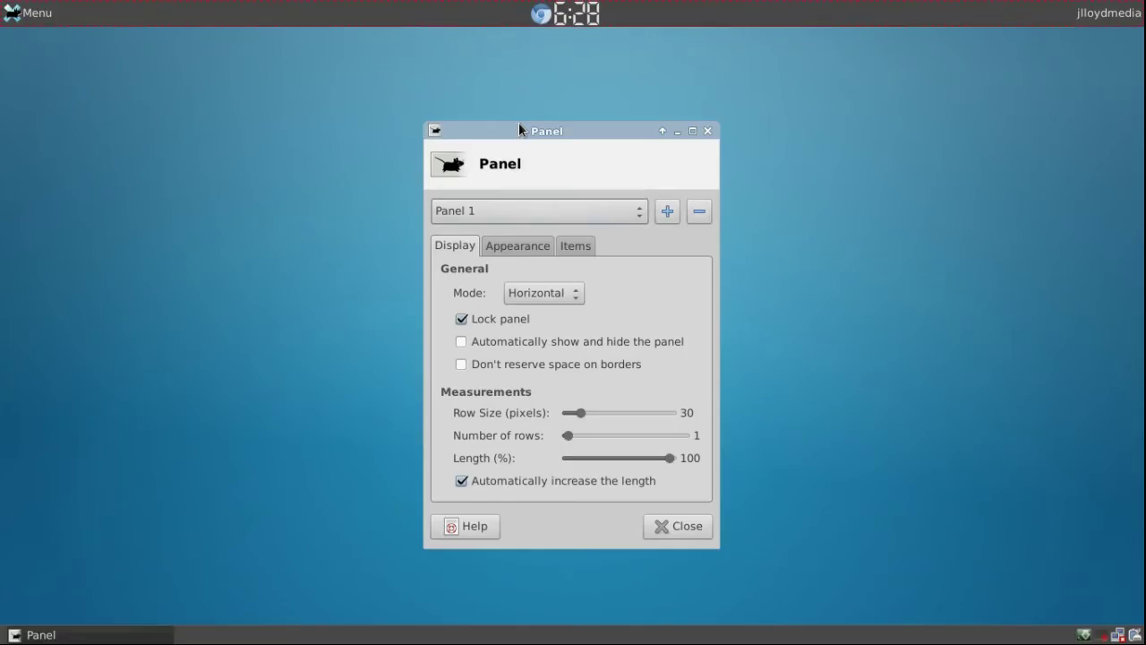
- Review Panel 2's settings, then switch back to Panel 1's display settings
click(512, 174)
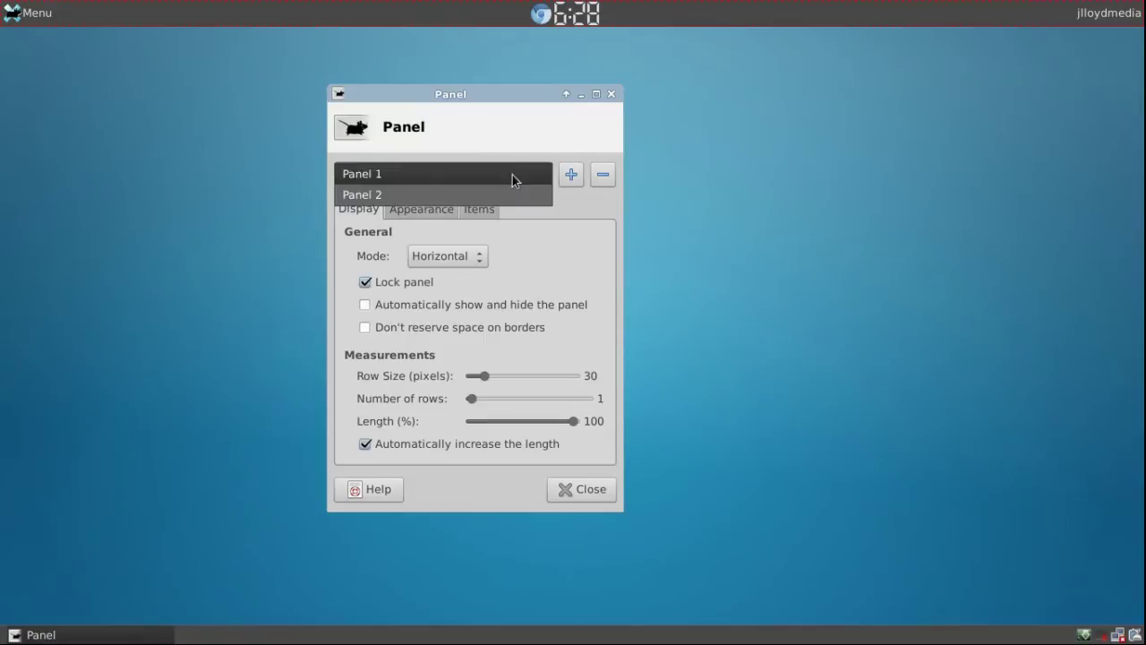
click(460, 191)
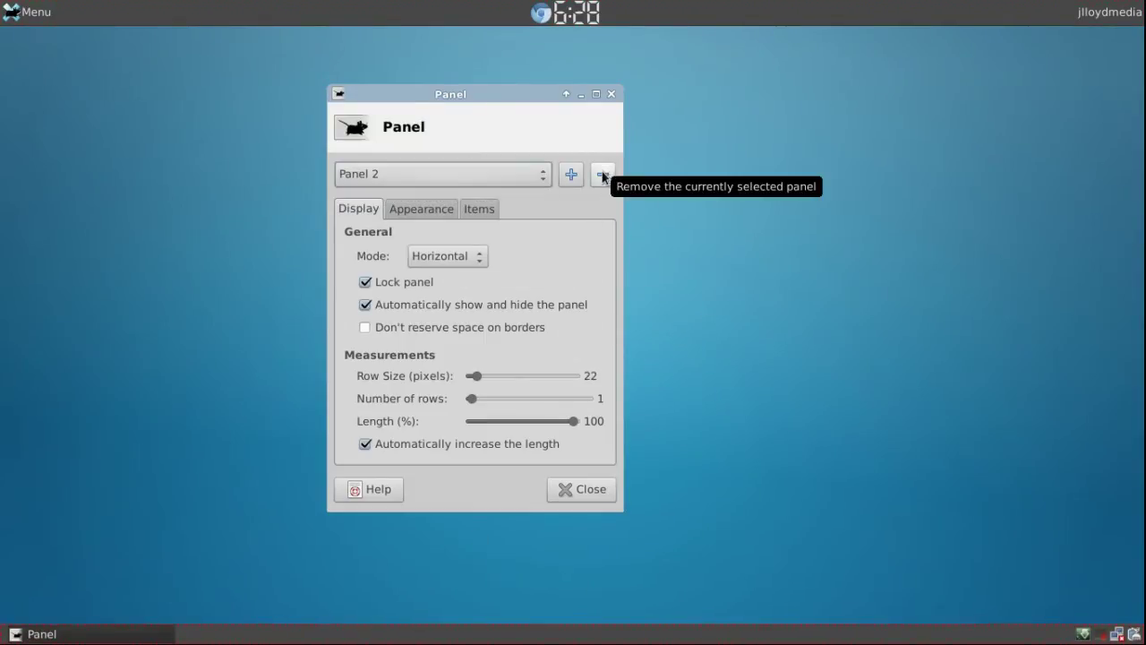
click(538, 177)
click(531, 159)
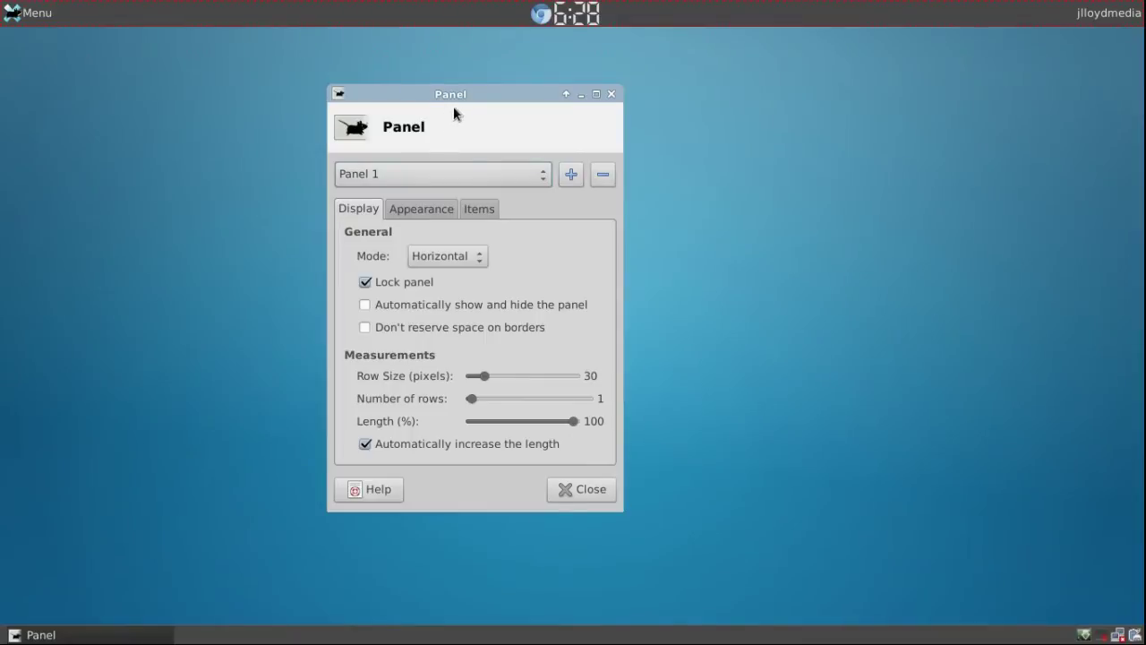
- Try the top panel in Vertical mode, then return it to Horizontal
drag(484, 90, 473, 75)
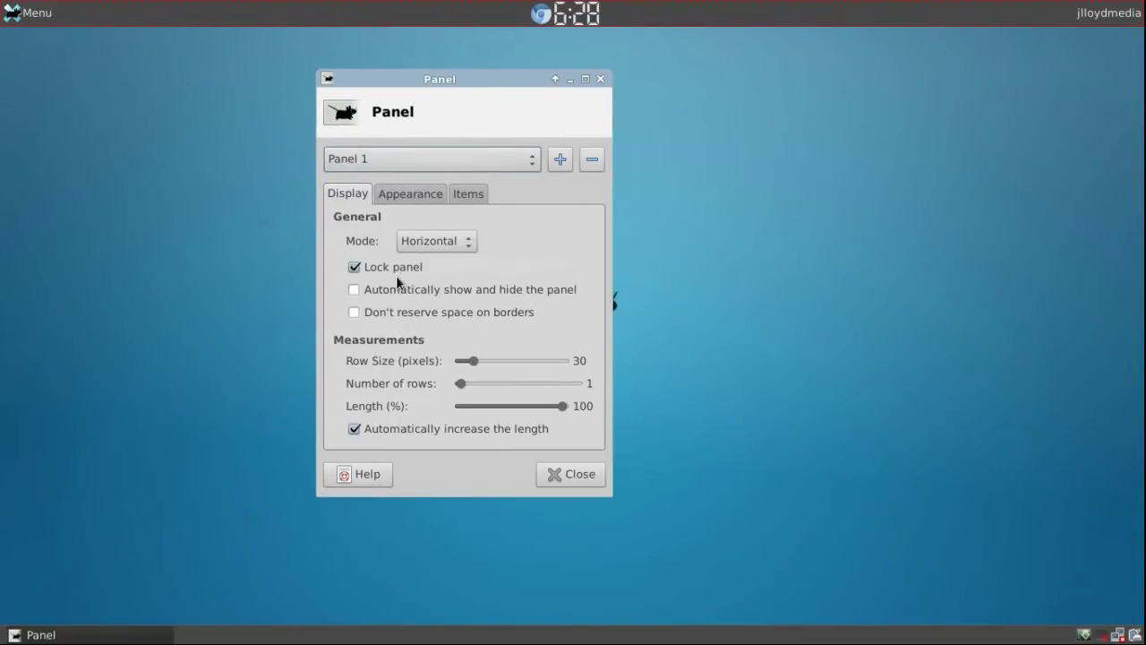
click(467, 241)
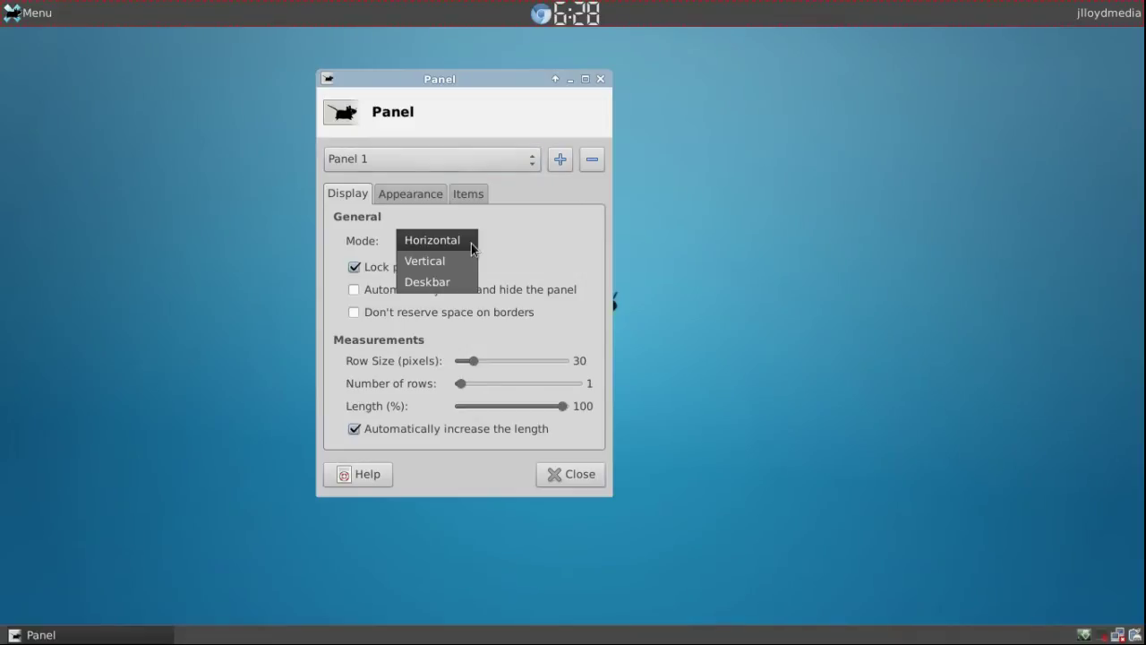
click(423, 260)
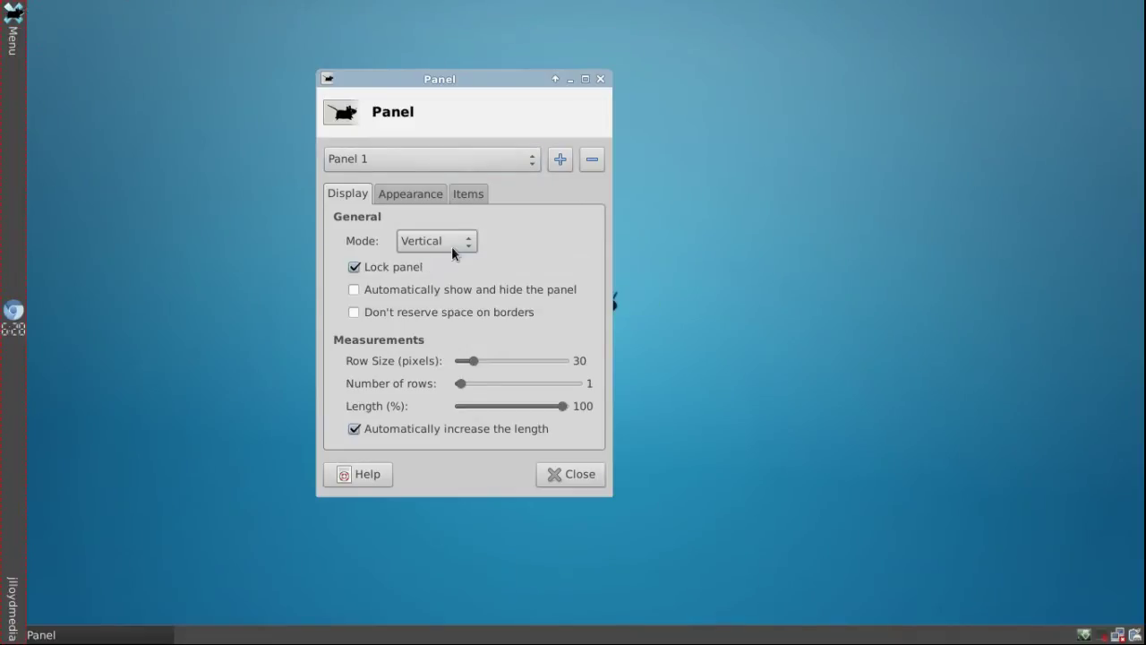
click(458, 242)
click(456, 226)
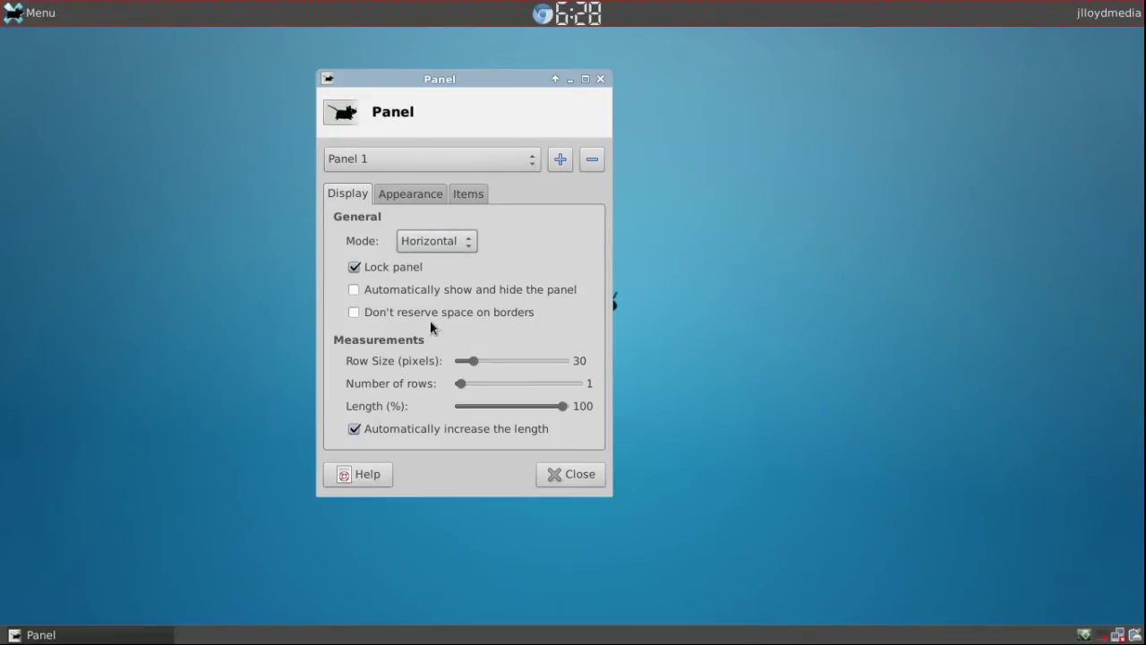
- Toggle auto-hide on and off, then enable Don't reserve space on borders
click(355, 290)
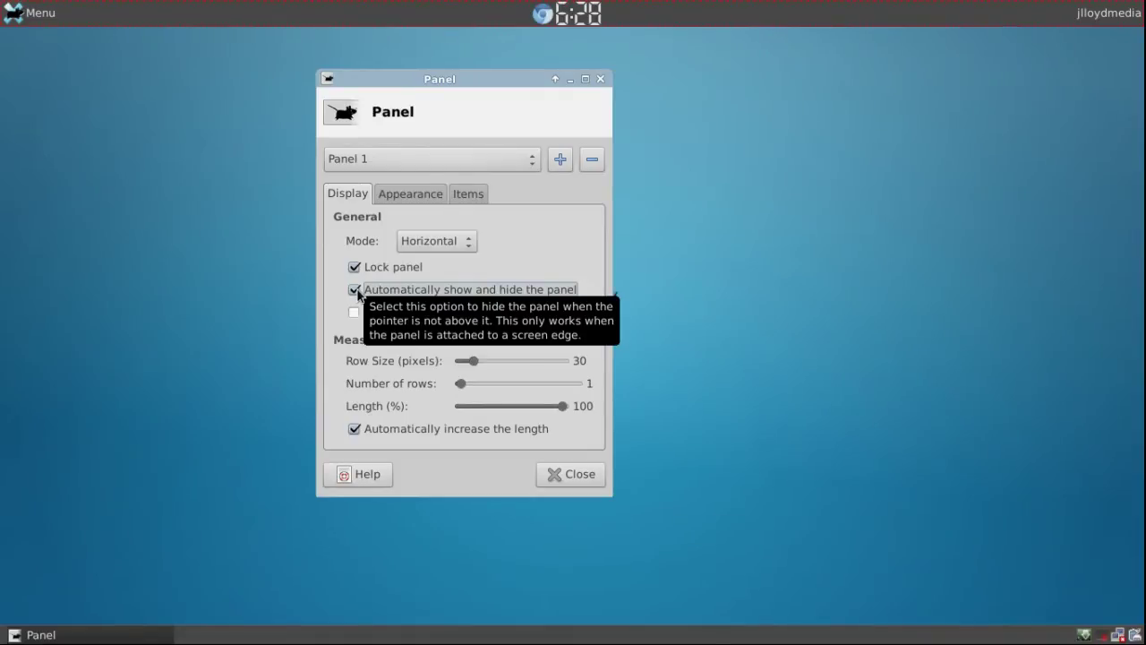
click(355, 290)
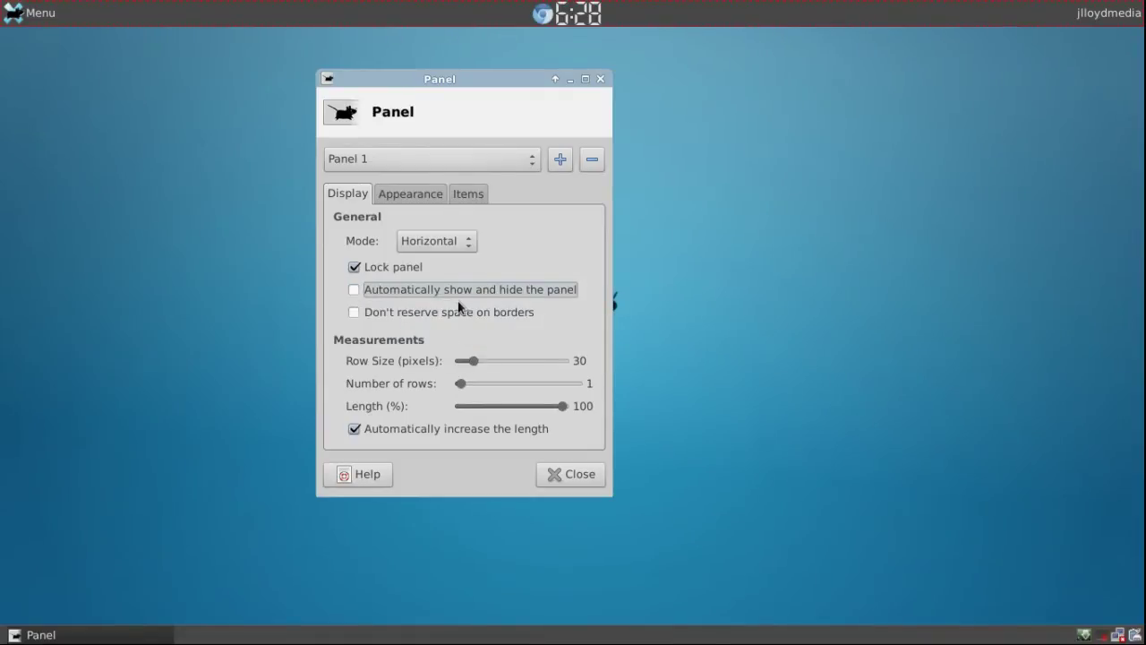
click(354, 314)
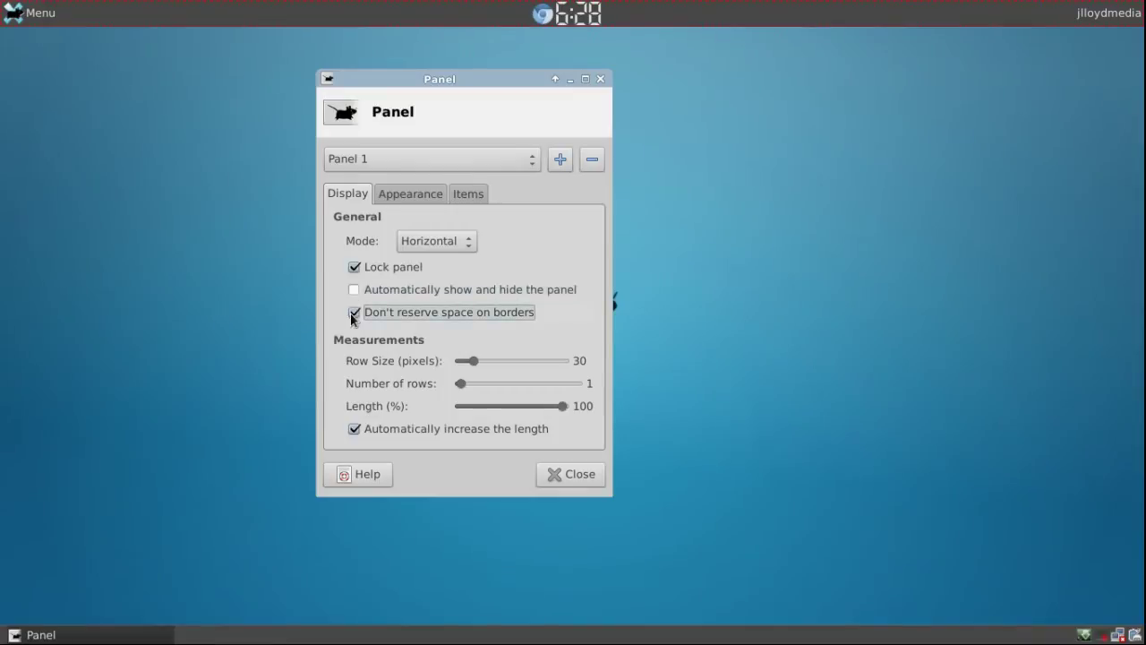
click(352, 314)
- Set Panel 1's row size to 24 pixels and its length to 57%
mouse_move(474, 365)
mouse_down()
mouse_move(596, 372)
mouse_move(459, 363)
mouse_move(471, 363)
mouse_move(464, 376)
mouse_up()
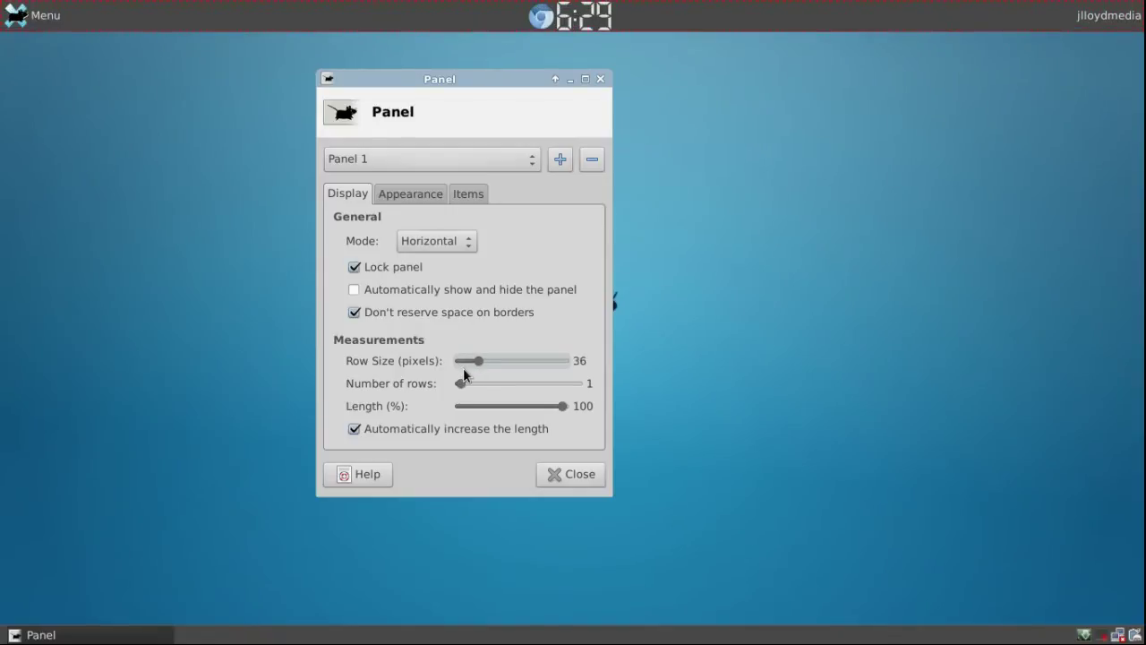
drag(470, 365, 463, 369)
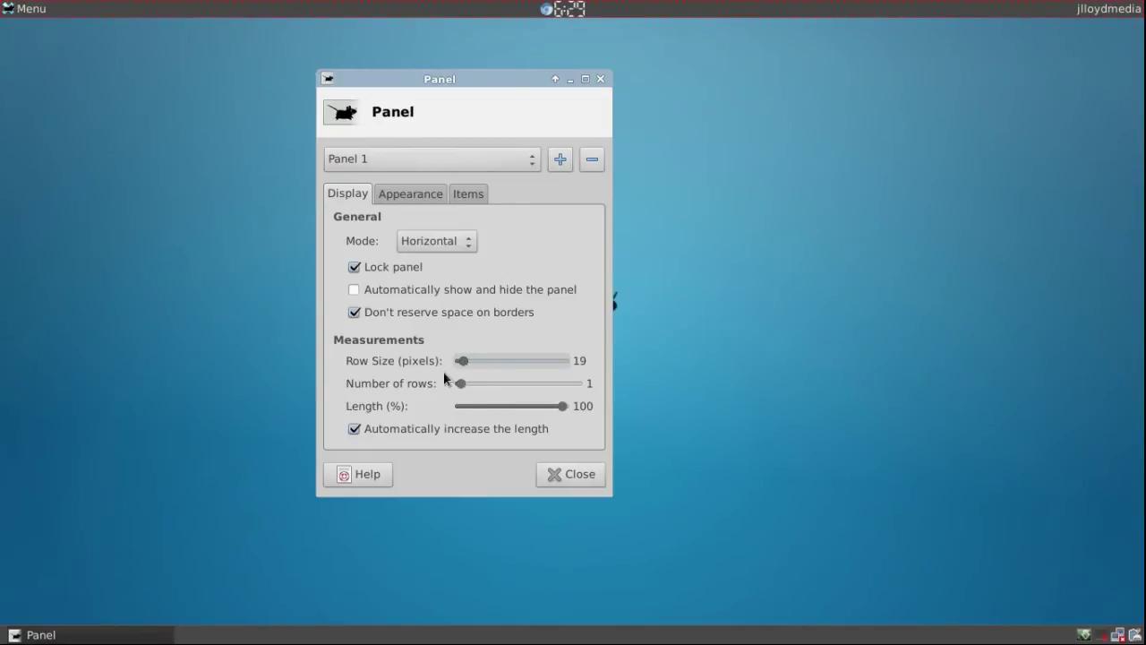
drag(466, 361, 472, 365)
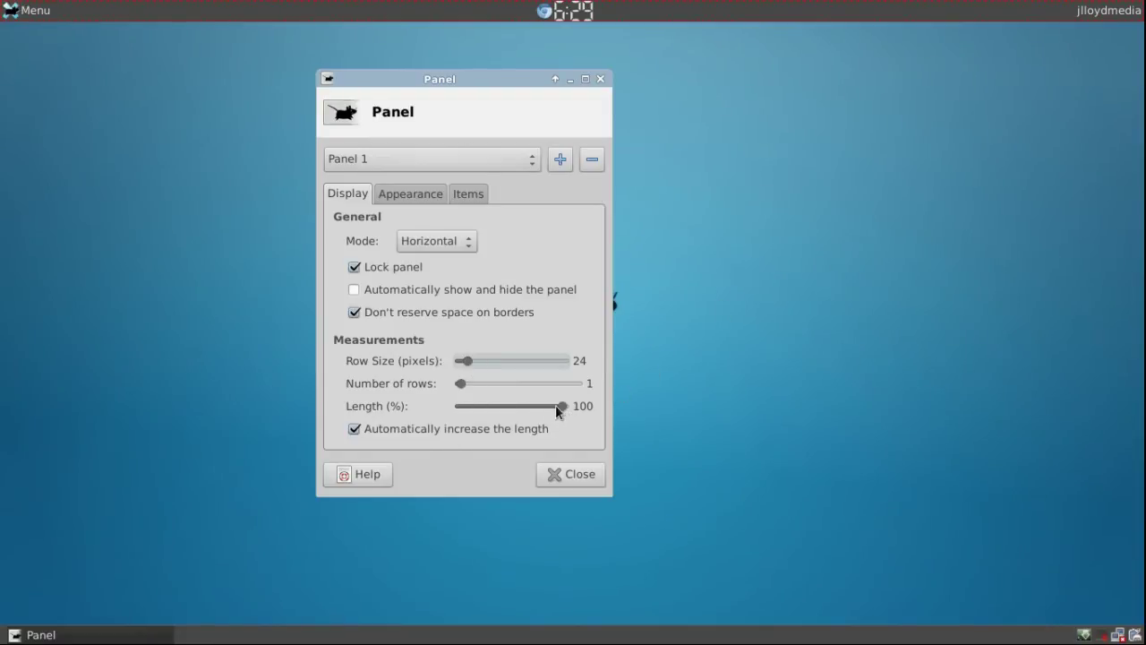
mouse_move(555, 405)
mouse_down()
mouse_move(532, 413)
mouse_move(486, 401)
mouse_move(562, 406)
mouse_up()
- View Panel 1's Appearance background settings, then switch to the Items list
click(421, 196)
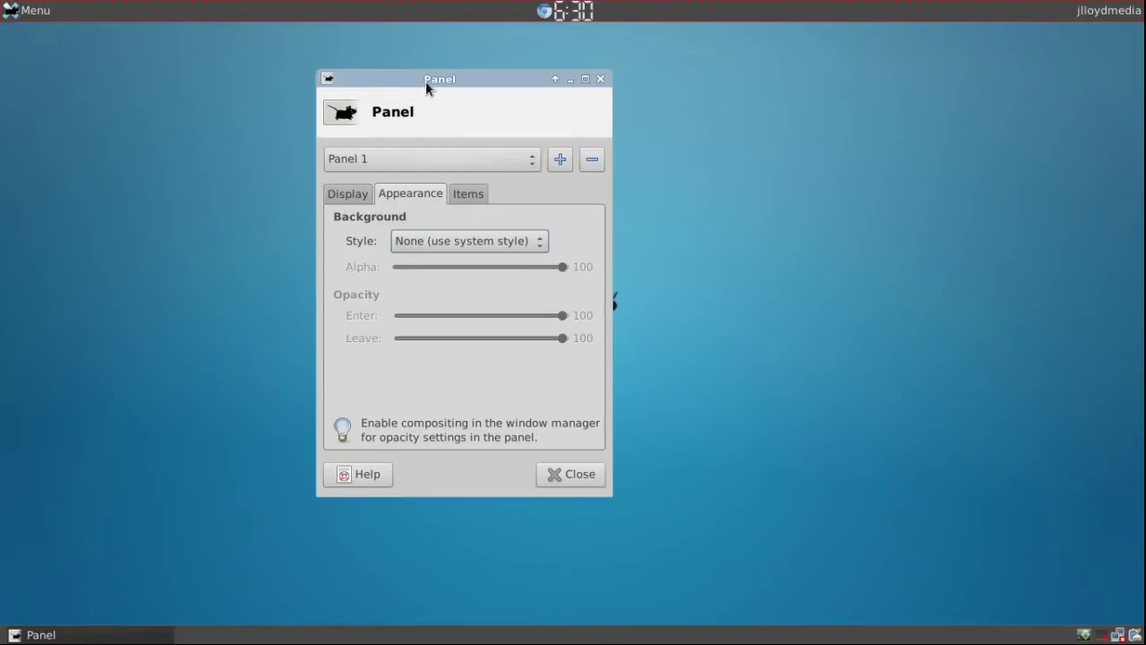
drag(425, 81, 388, 92)
key(ctrl+Page_Down)
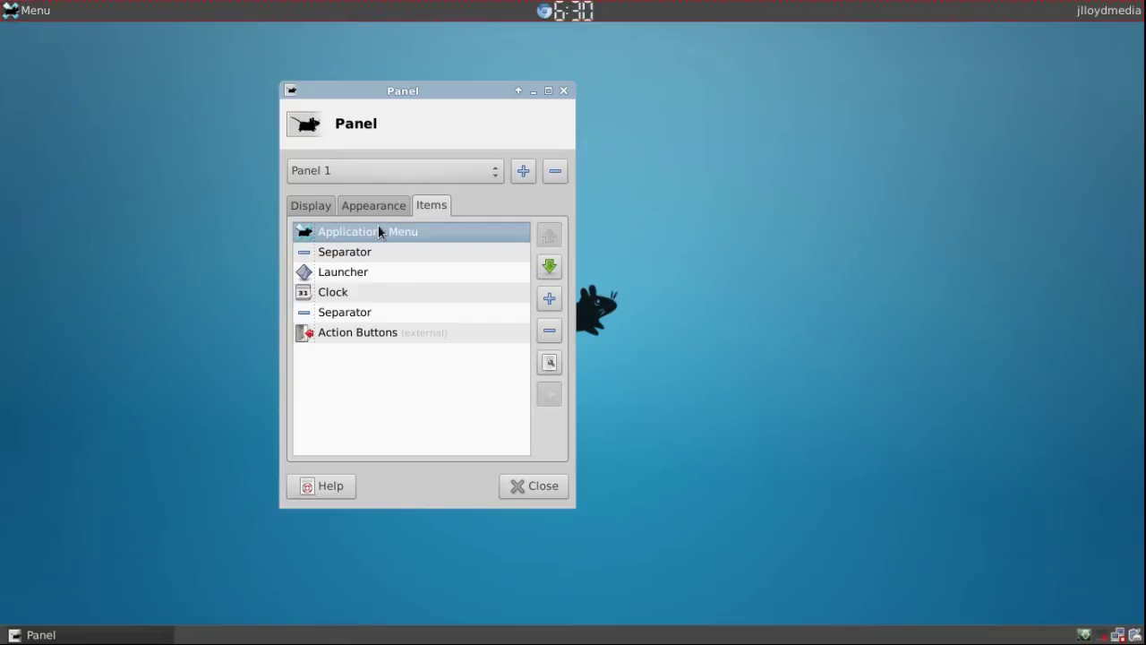
- In Applications Menu properties, turn Show icons in menu off and back on, previewing the menu
click(550, 362)
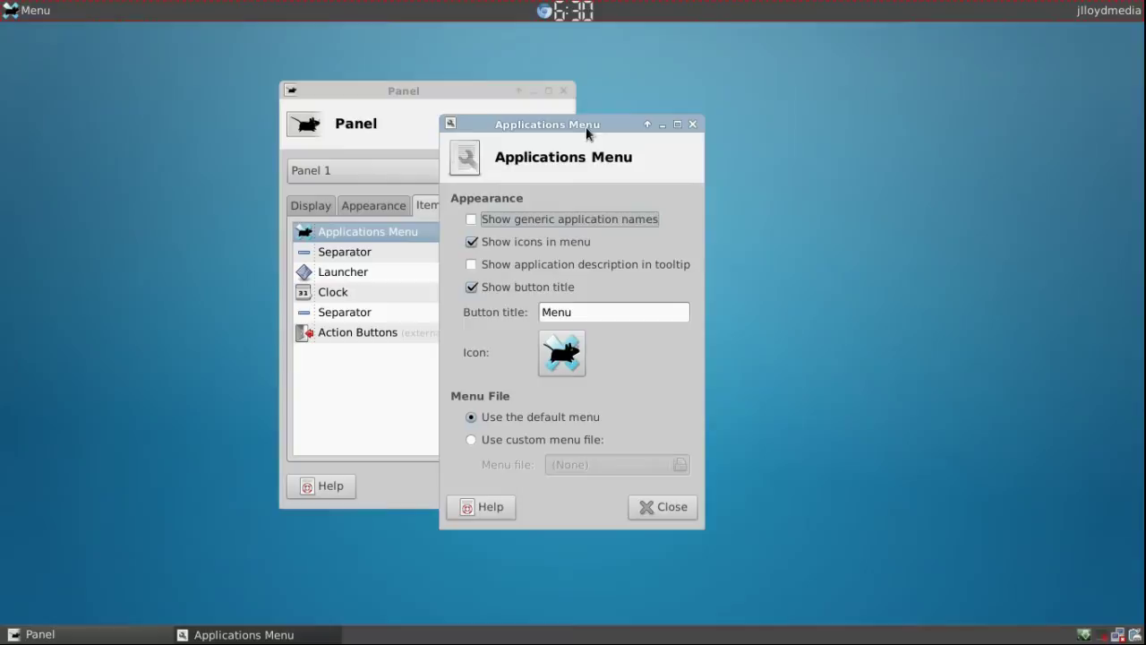
drag(586, 133, 827, 130)
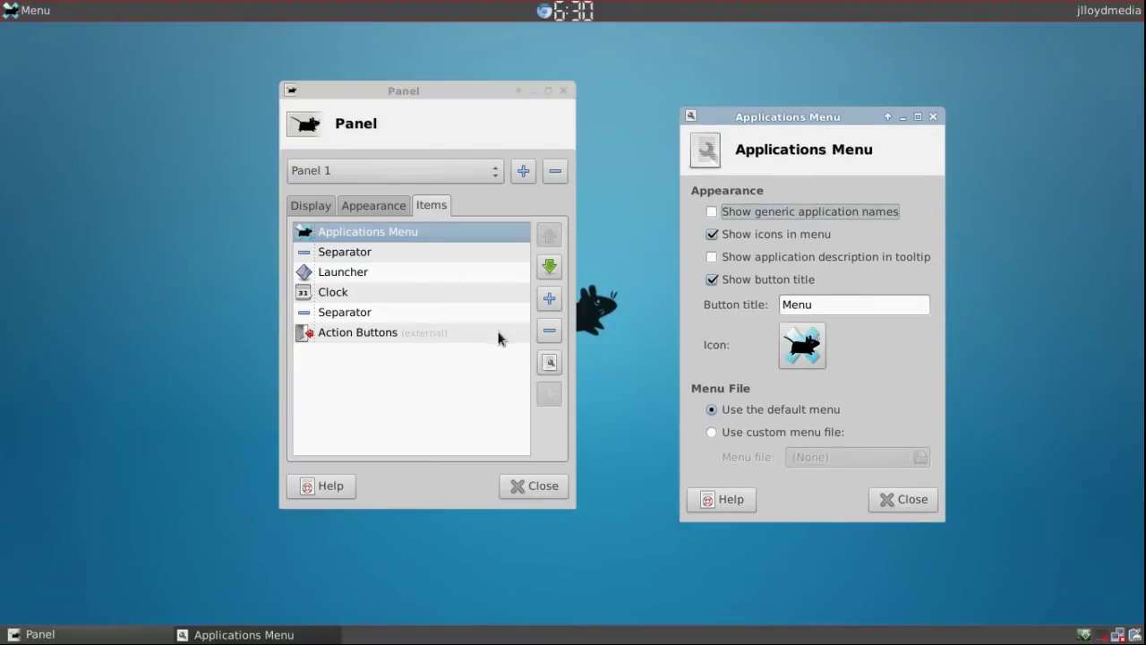
drag(811, 123, 676, 105)
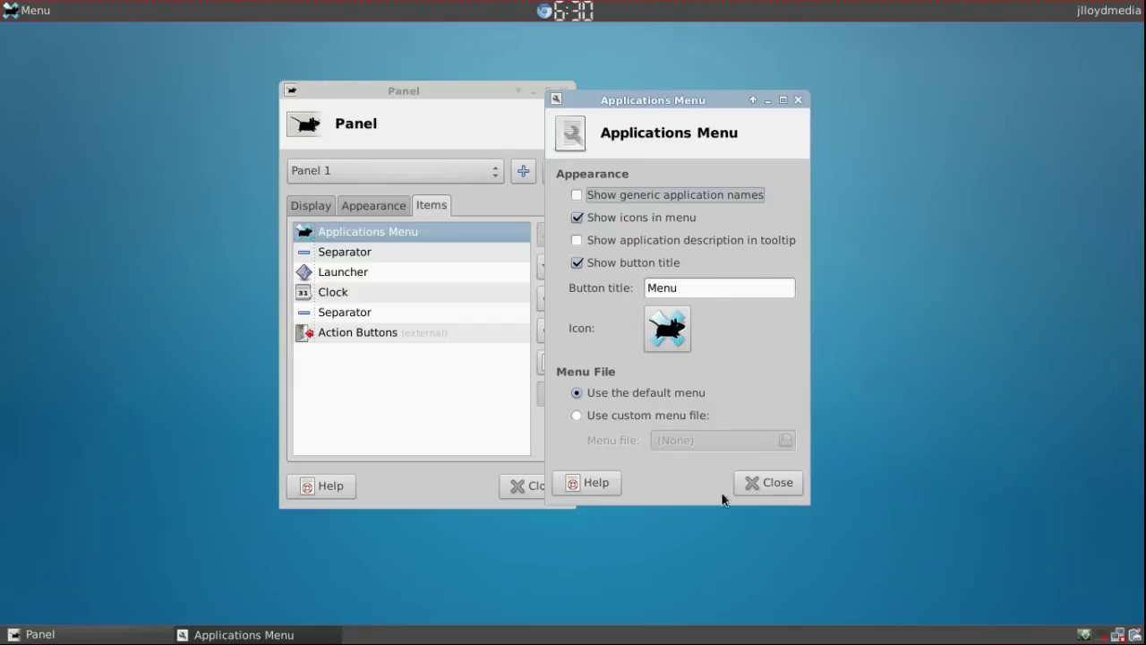
click(578, 219)
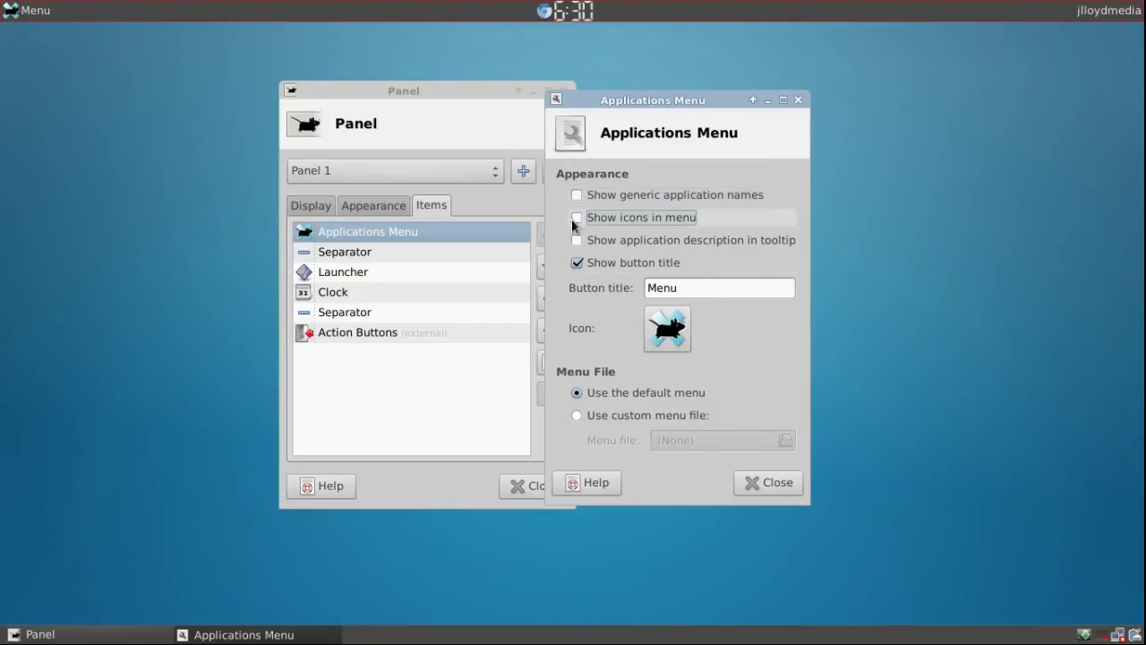
click(50, 14)
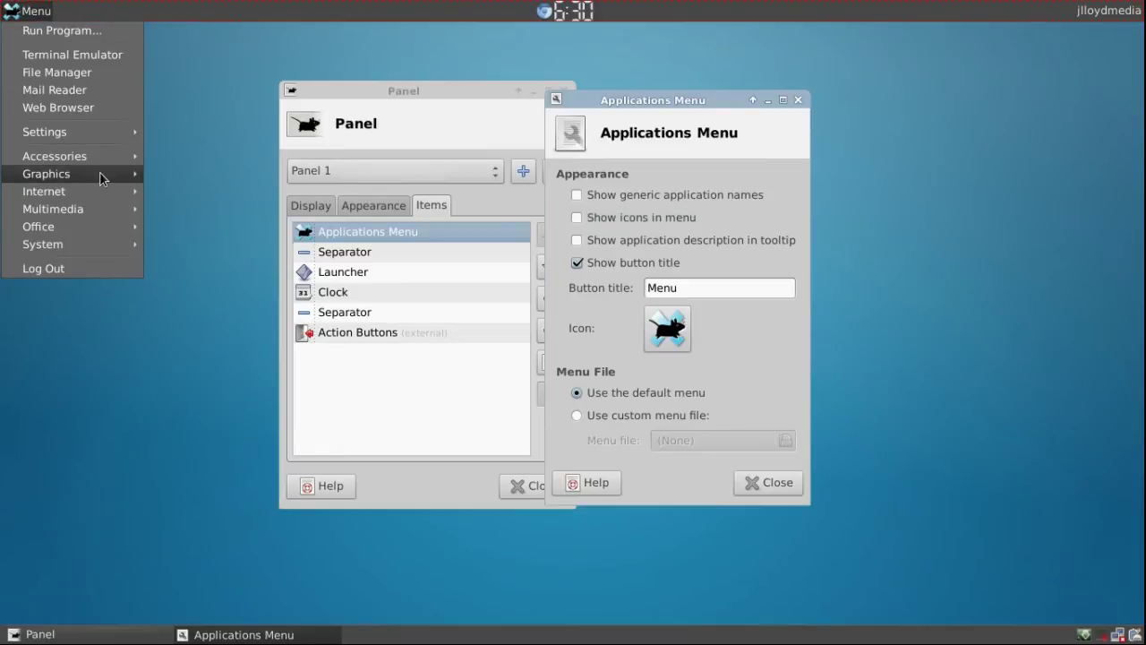
click(583, 240)
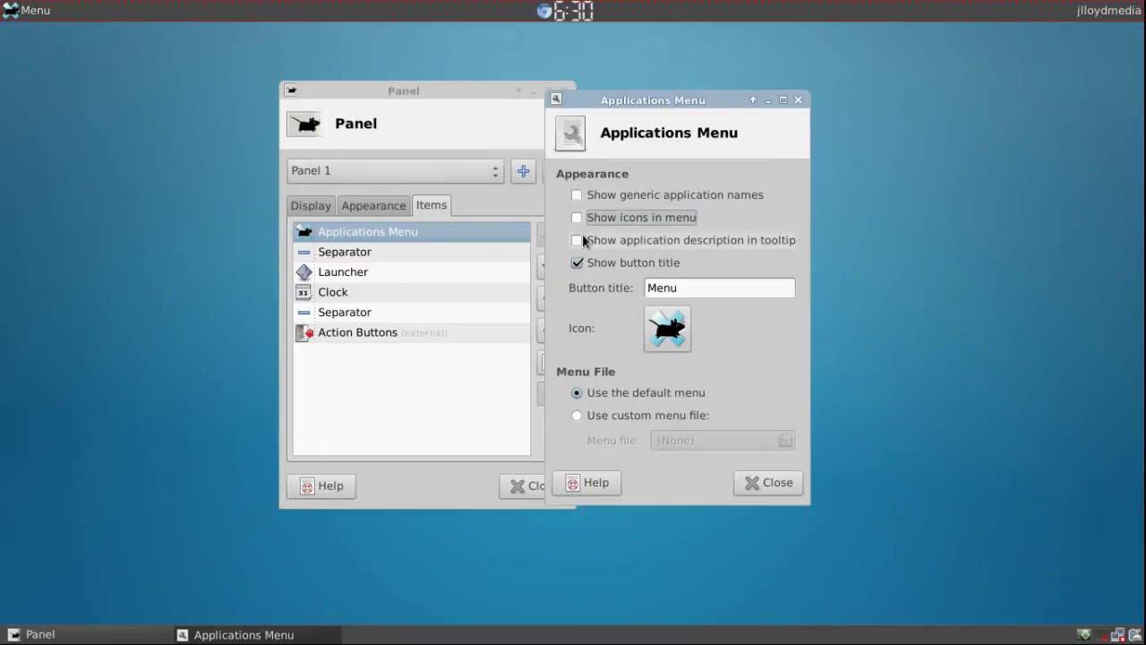
click(577, 217)
click(47, 10)
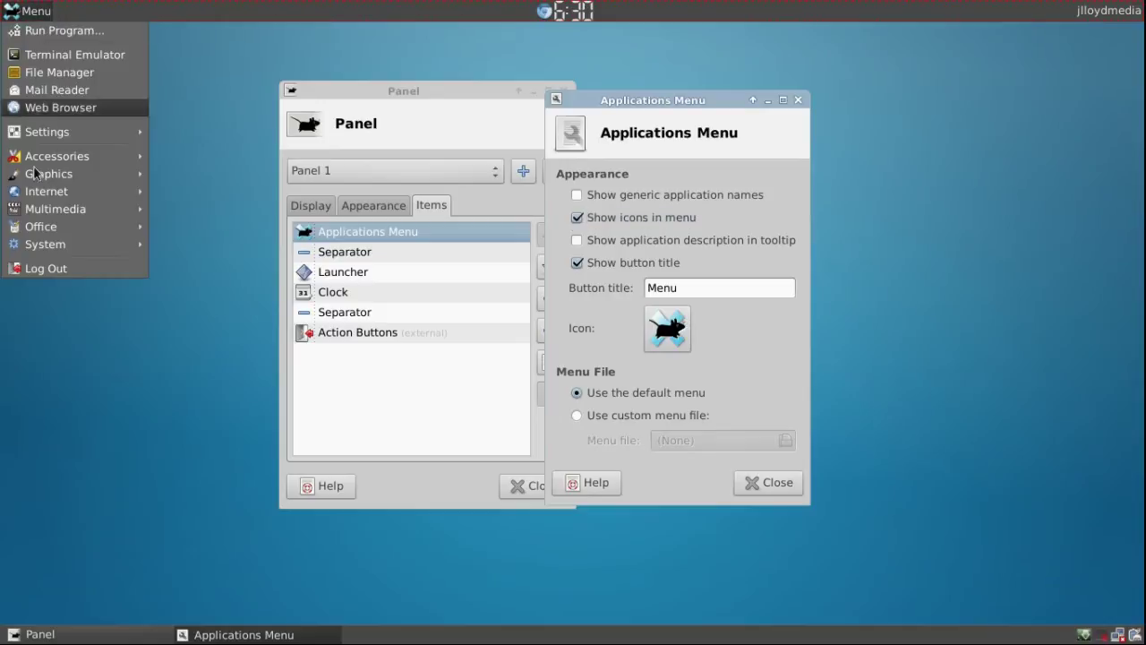
click(577, 263)
- Hide and restore the Menu button title, then open the button's icon chooser
click(576, 263)
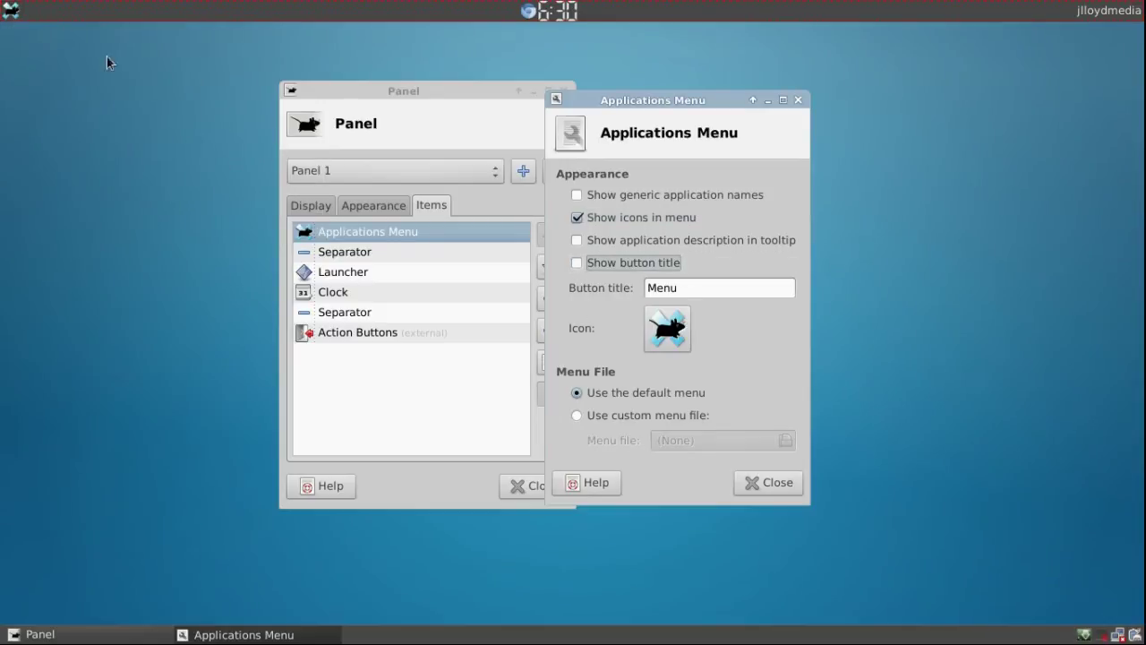
click(7, 14)
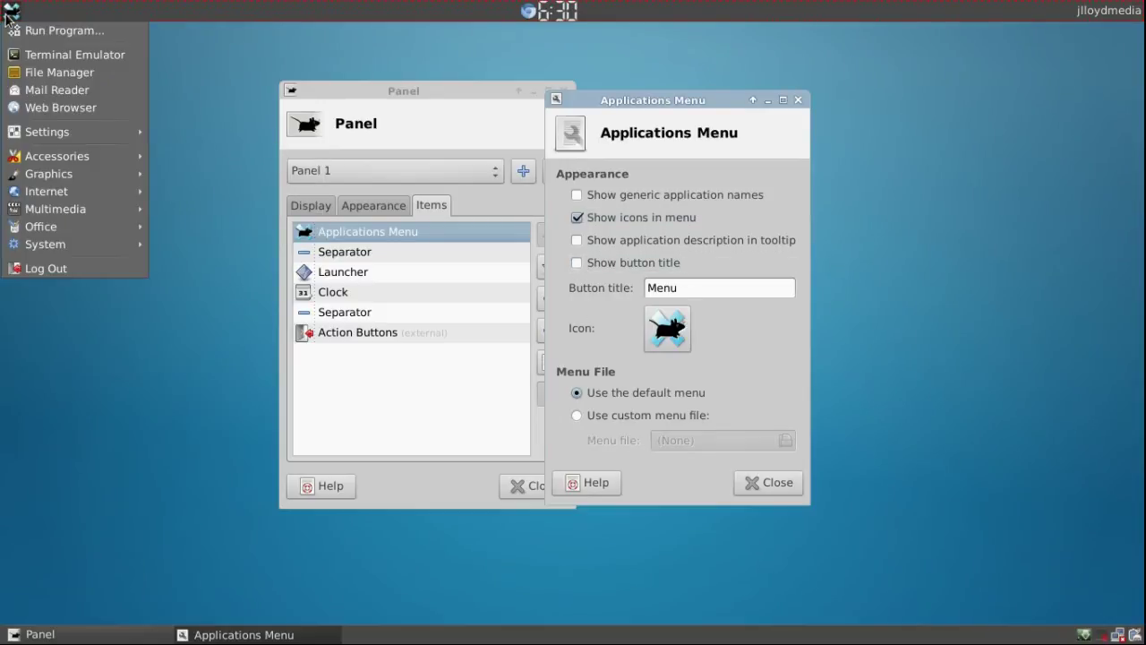
click(7, 15)
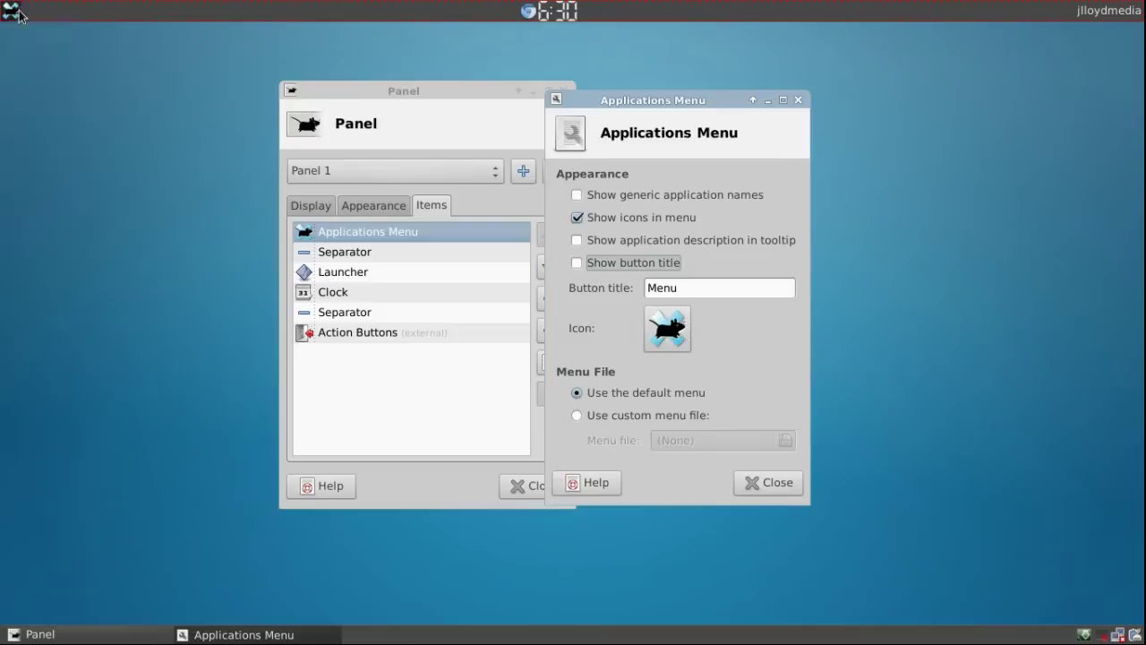
click(577, 263)
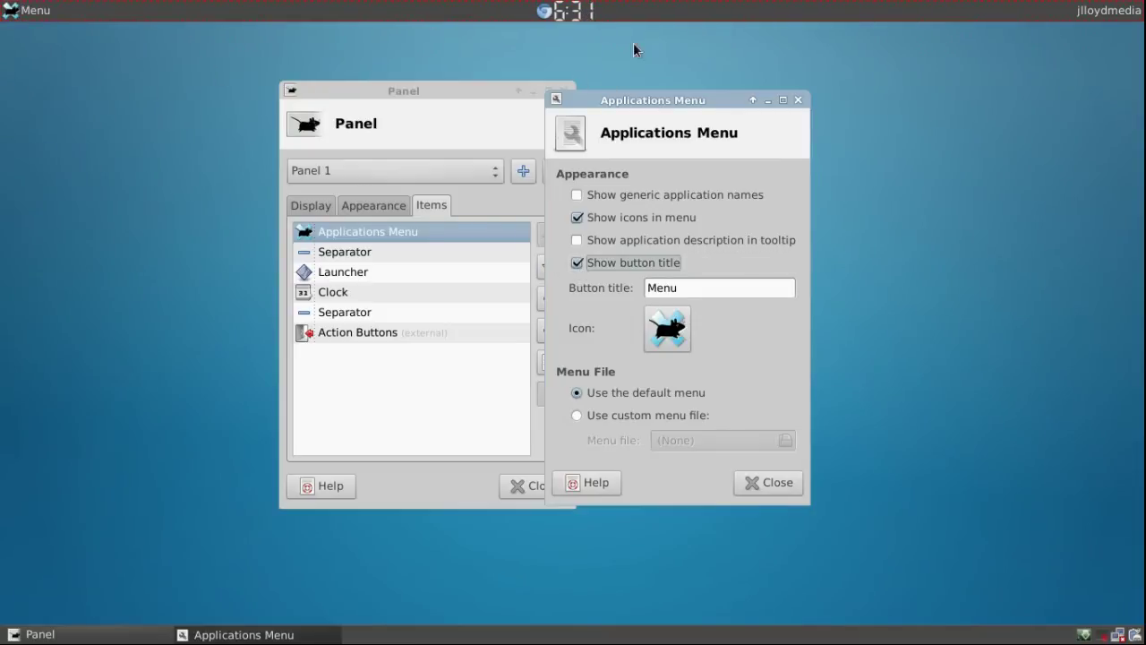
click(672, 339)
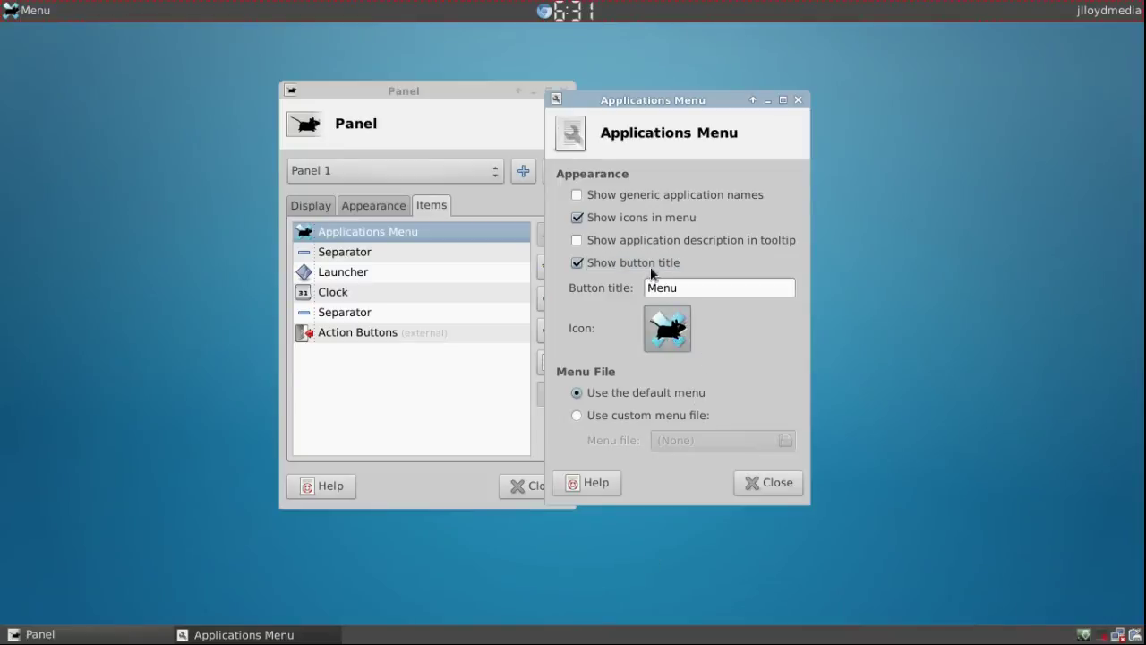
click(668, 339)
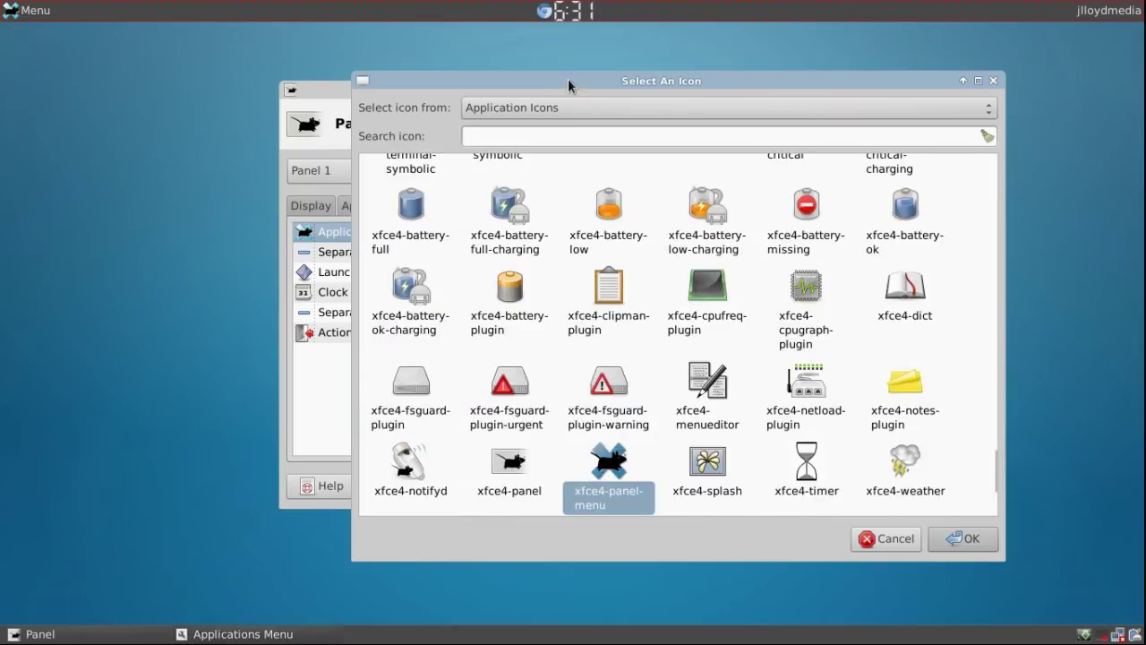
- In Select An Icon, switch to Image Files and browse to the Pictures folder
drag(569, 85, 392, 51)
scroll(566, 224, down, 4)
scroll(460, 349, up, 10)
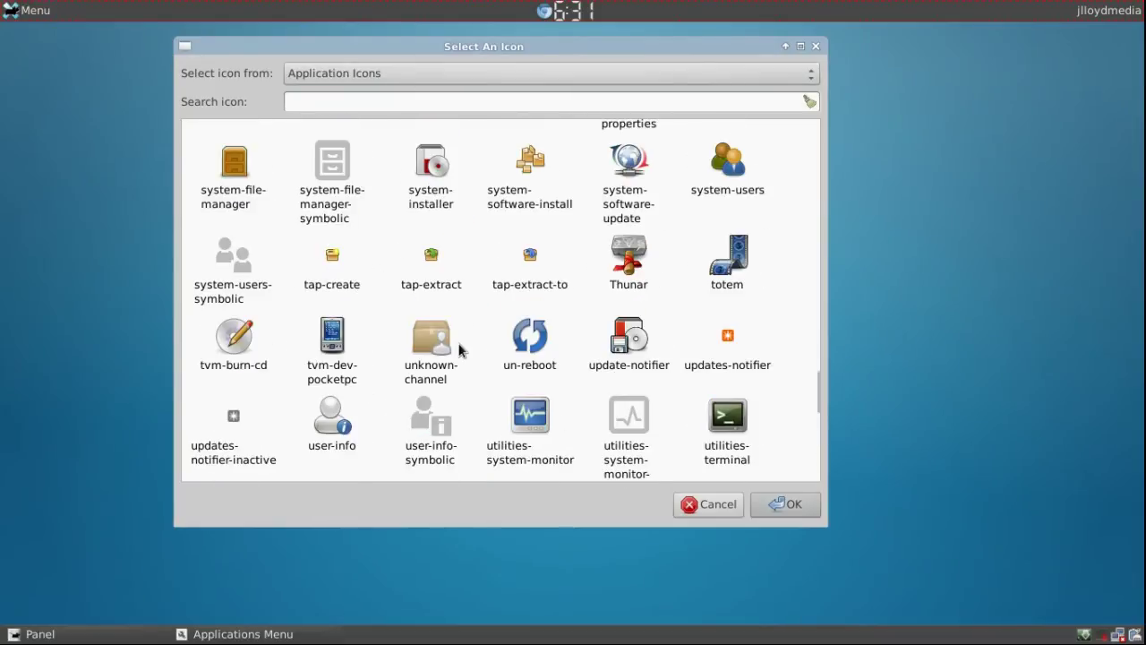
scroll(461, 313, up, 3)
scroll(478, 288, up, 3)
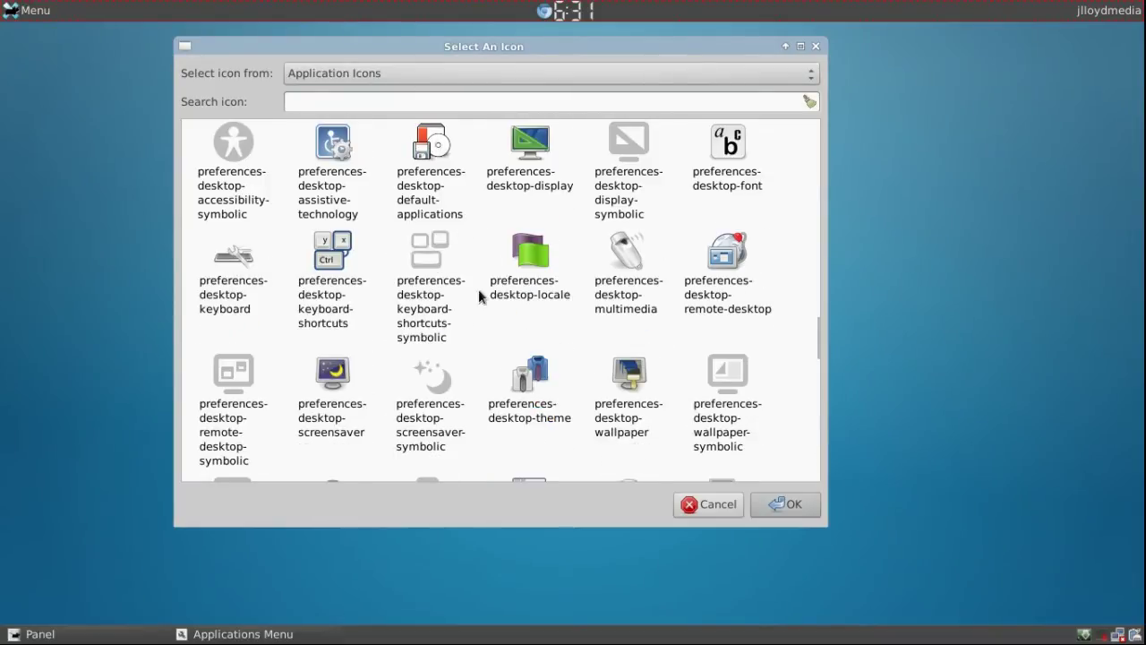
click(368, 73)
click(368, 72)
click(368, 72)
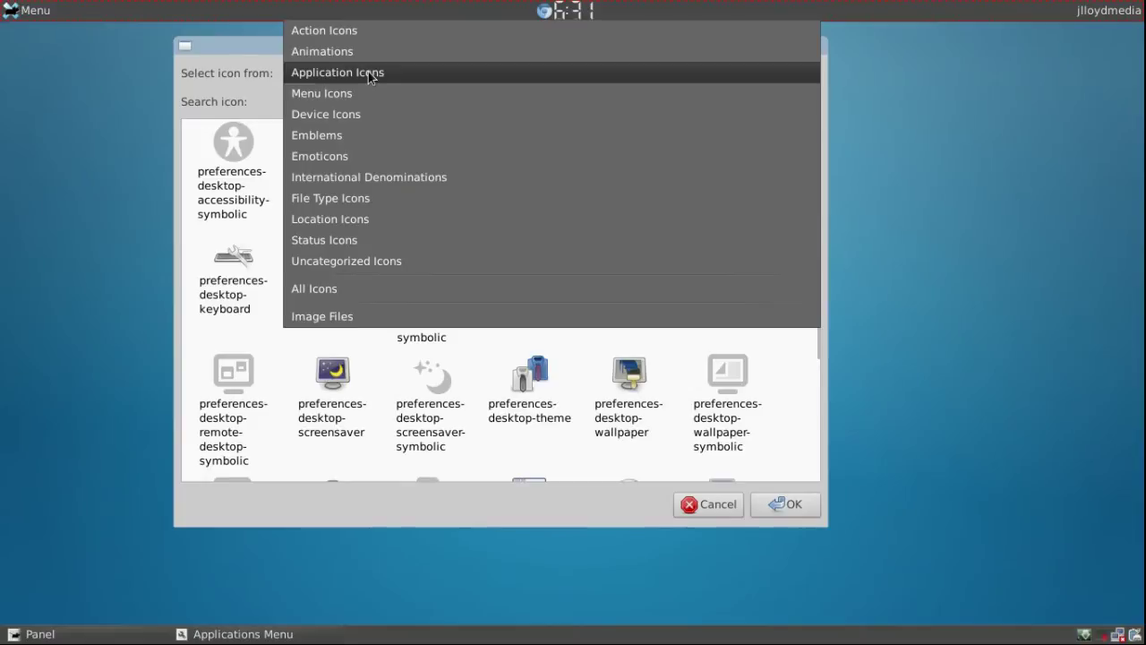
click(356, 317)
click(229, 201)
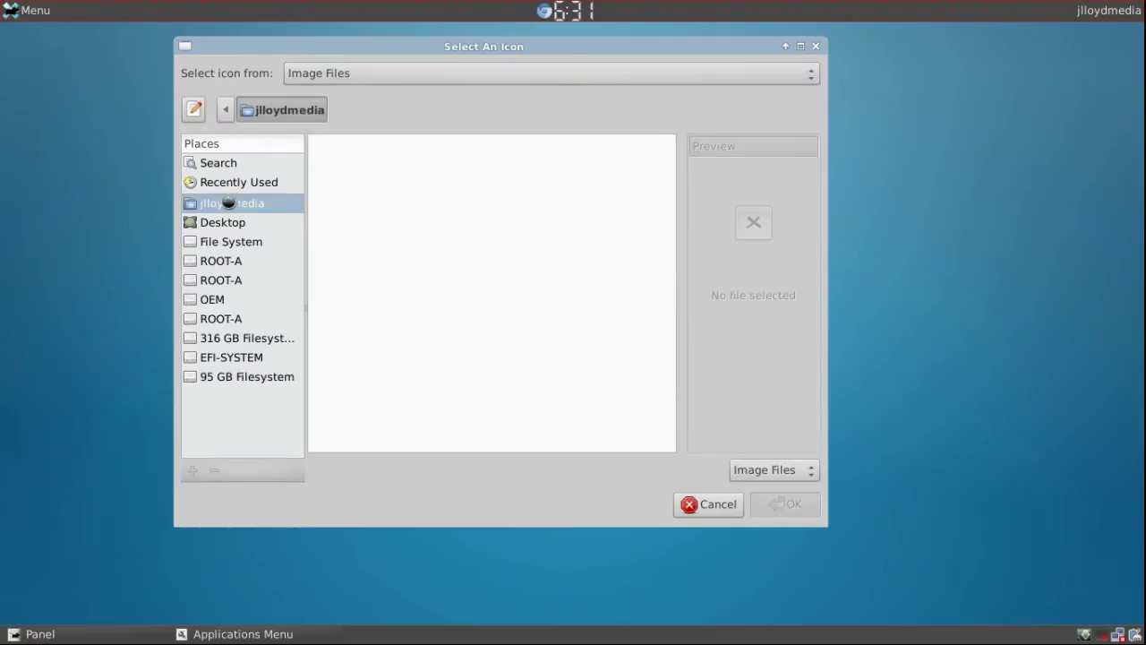
click(334, 240)
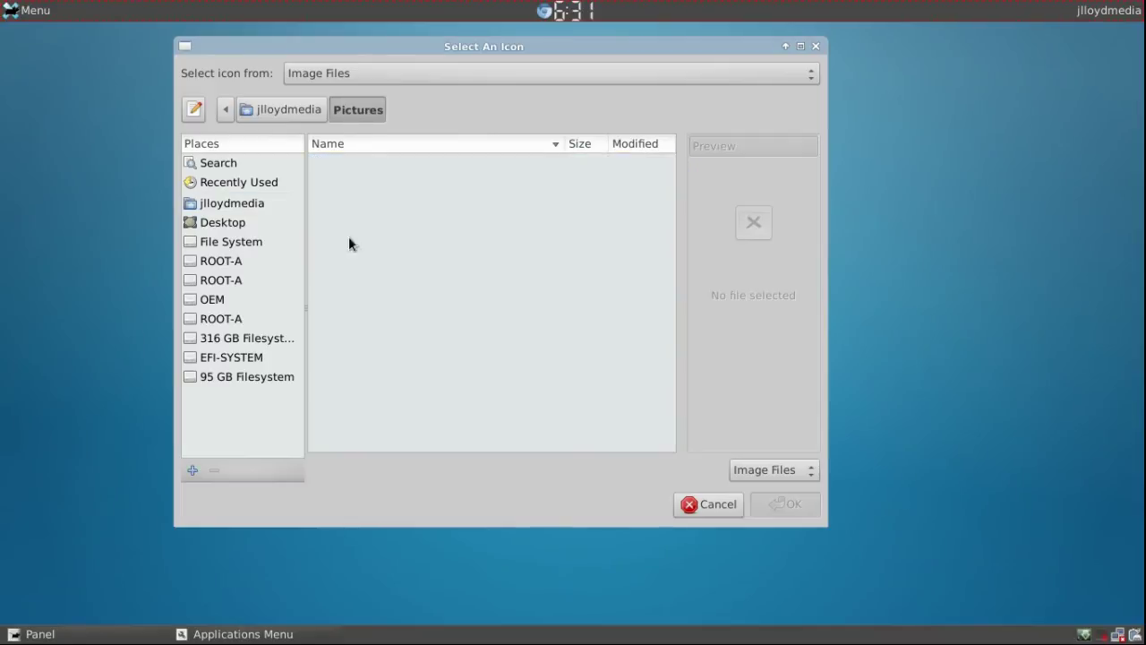
- Cancel the icon change and close the Applications Menu settings
click(707, 503)
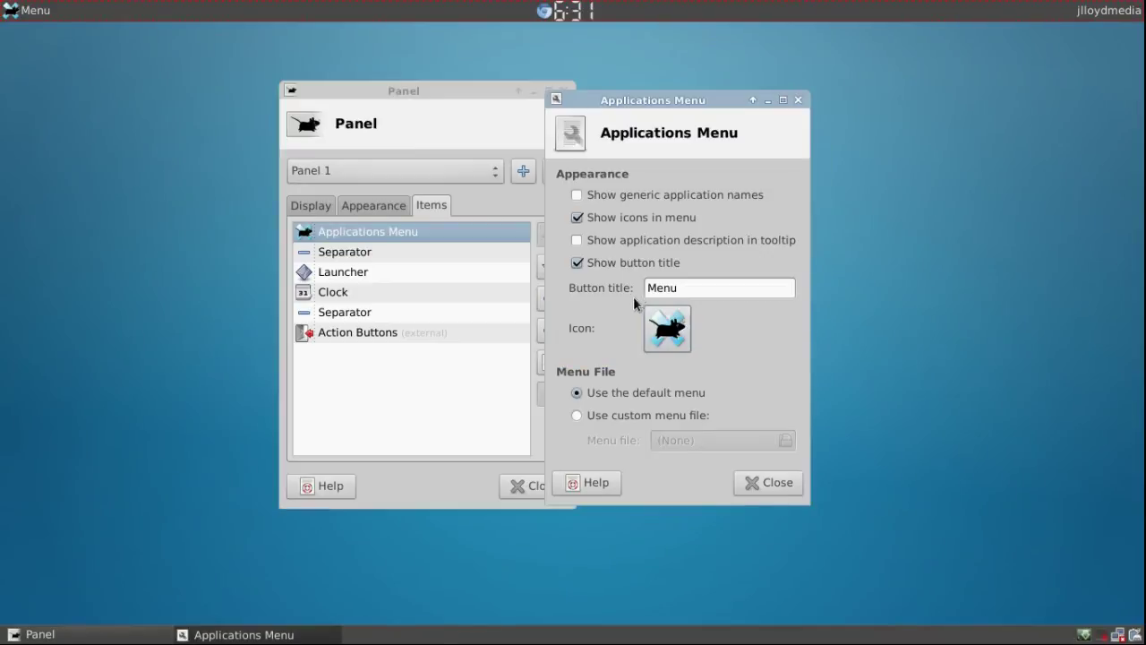
drag(632, 99, 723, 90)
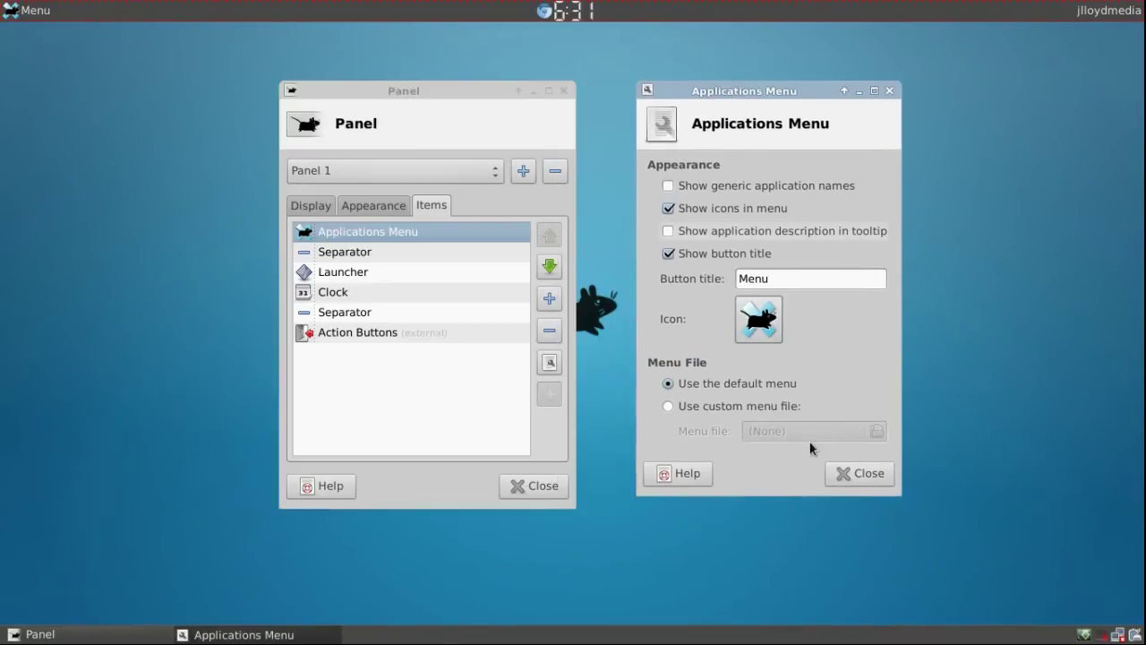
click(861, 481)
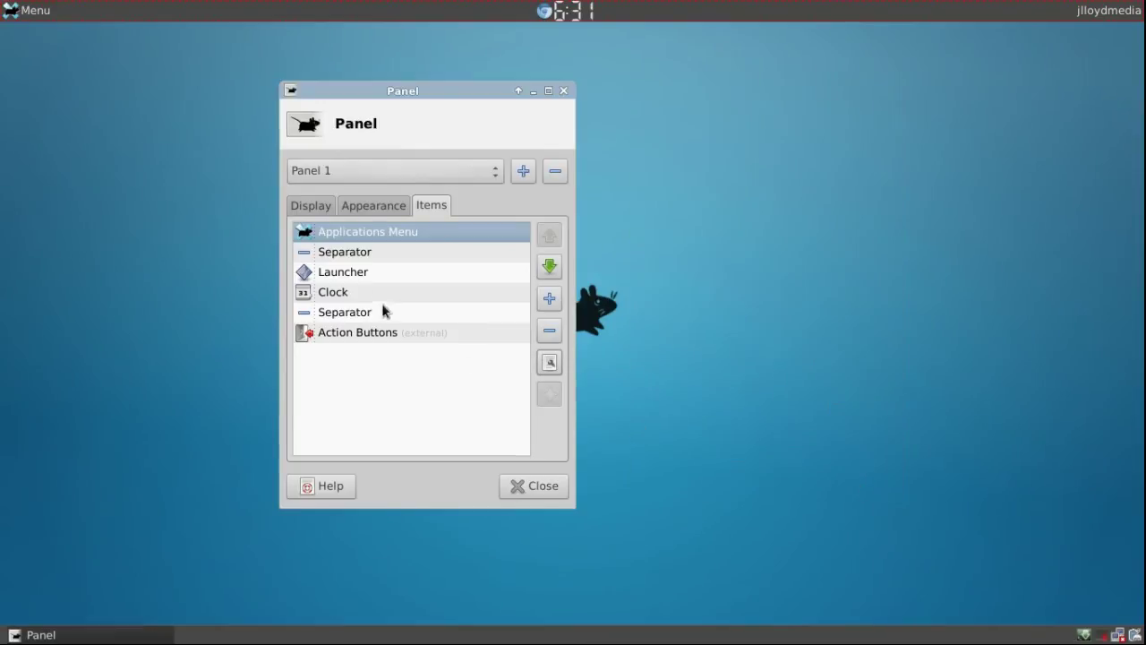
click(362, 253)
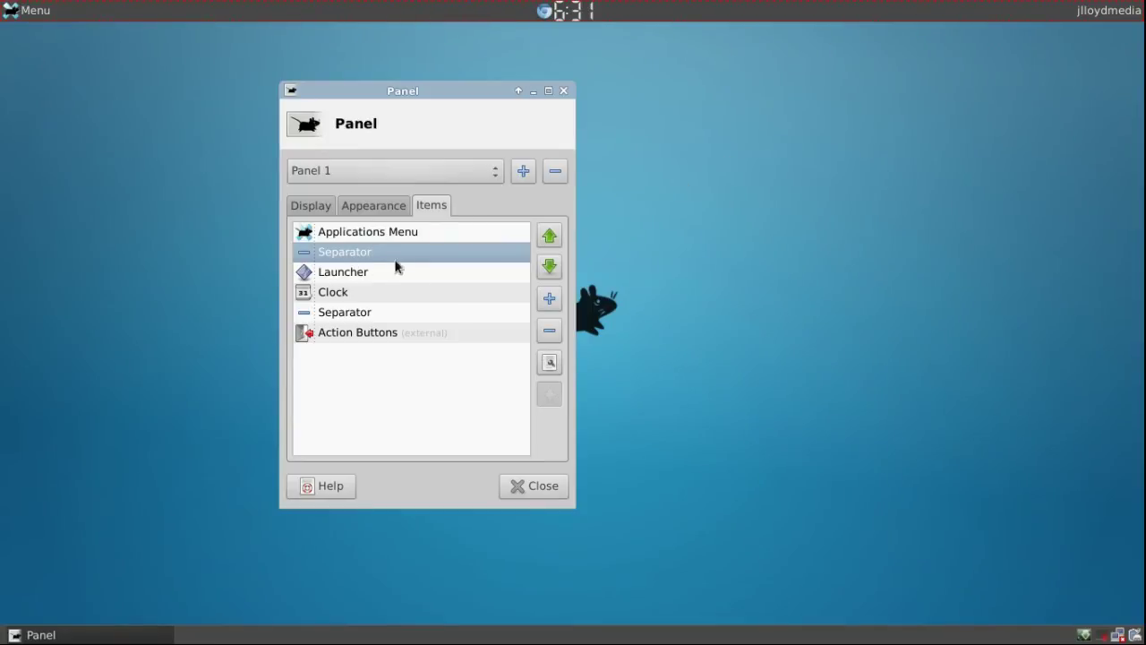
click(549, 298)
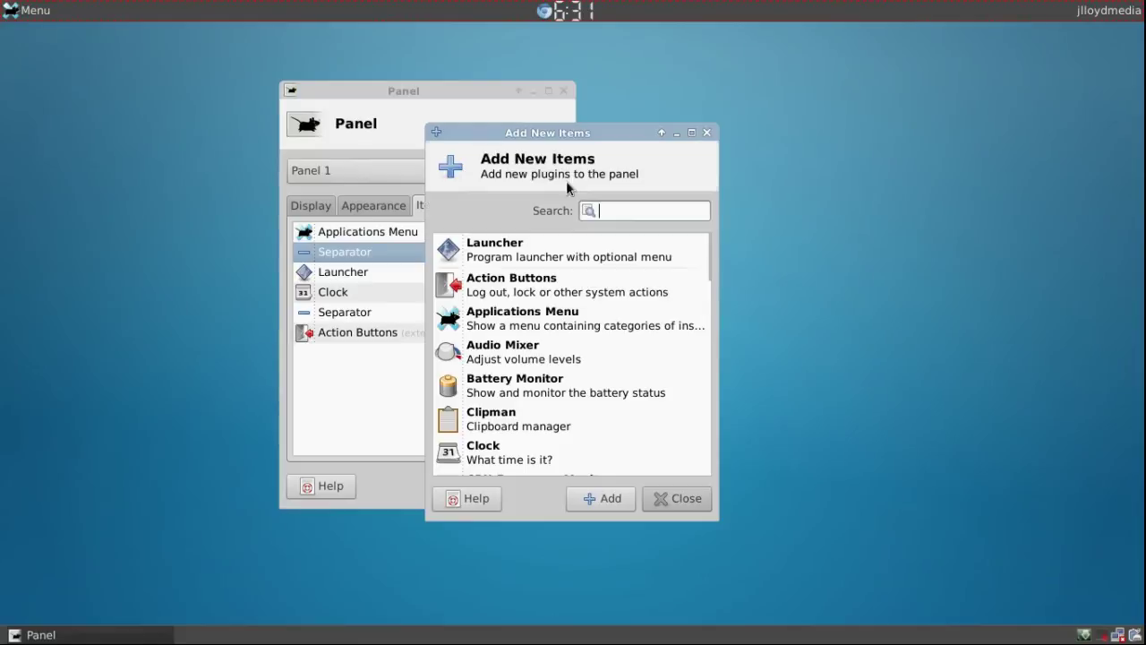
drag(574, 132, 726, 94)
scroll(673, 283, down, 5)
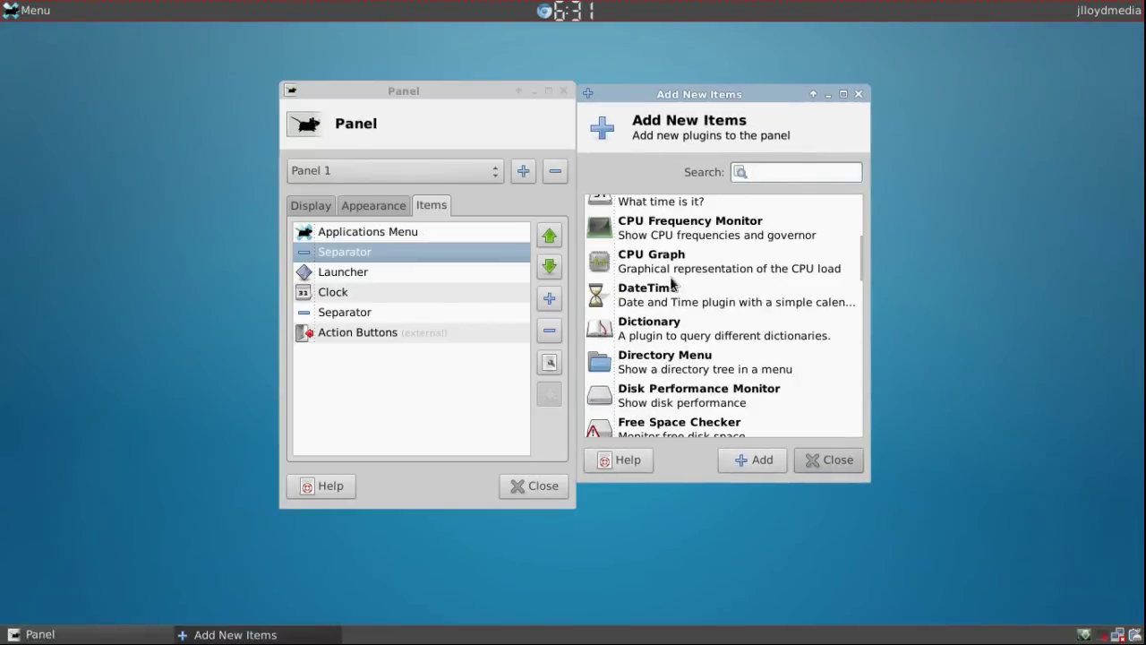
scroll(672, 286, down, 15)
scroll(668, 296, up, 4)
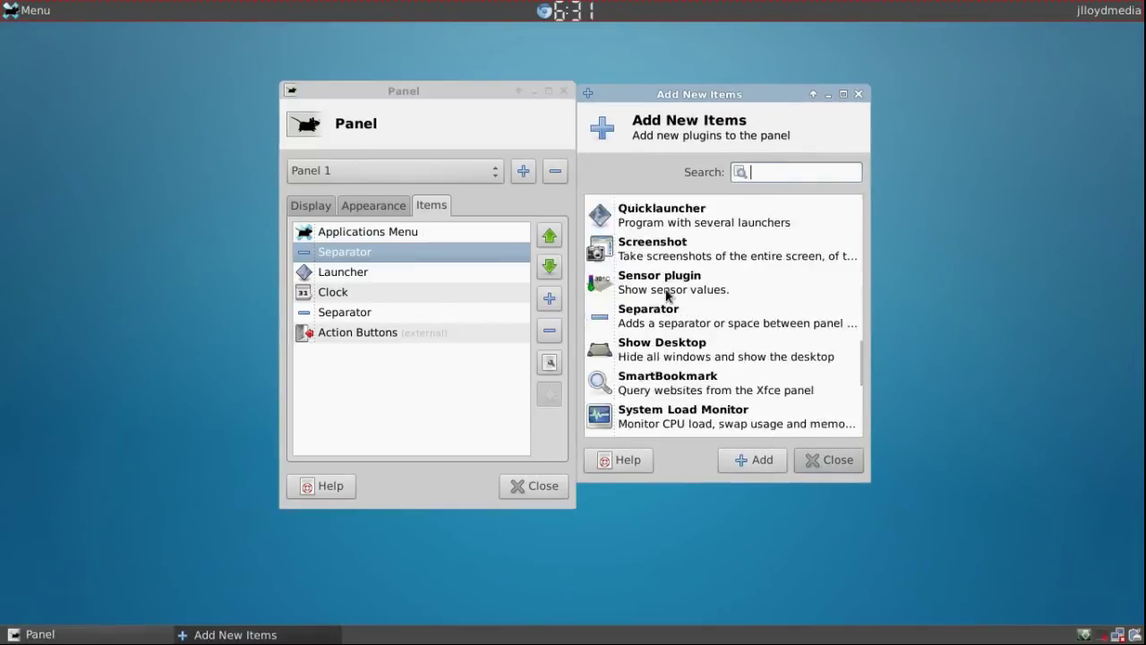
scroll(667, 295, down, 1)
click(649, 278)
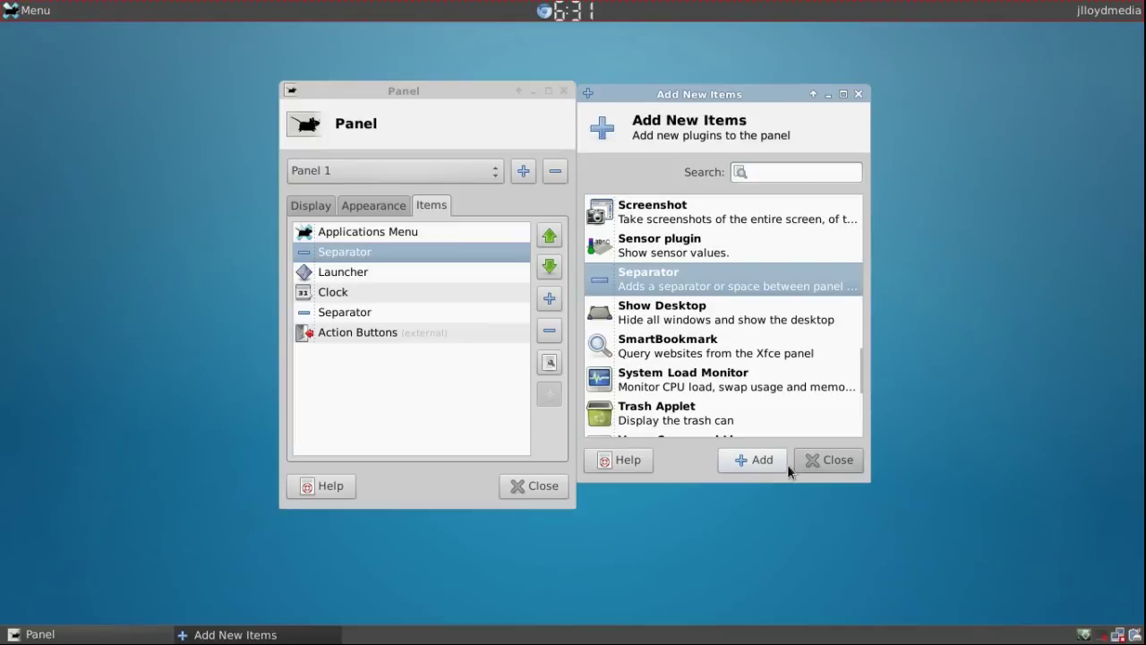
click(846, 461)
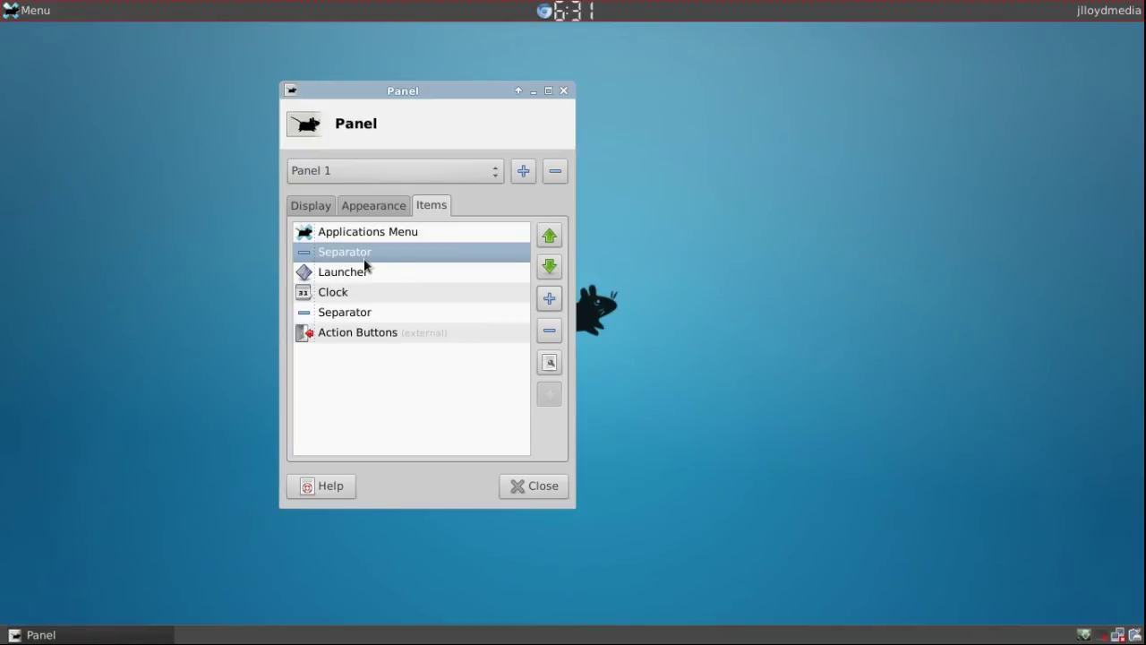
drag(350, 313, 365, 253)
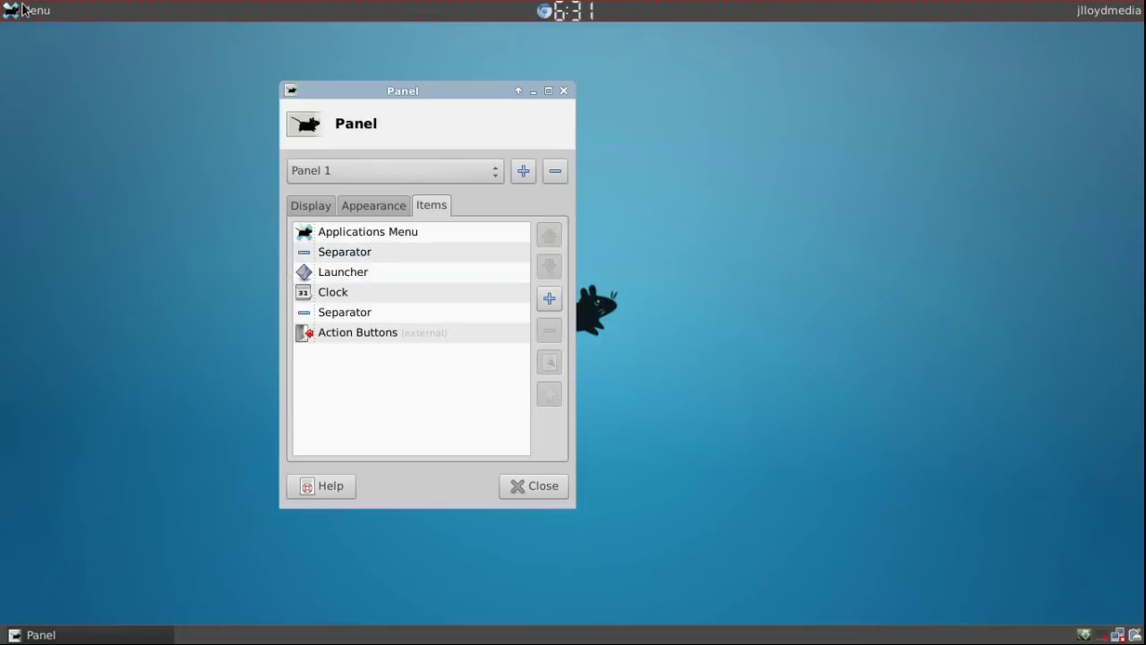
click(352, 334)
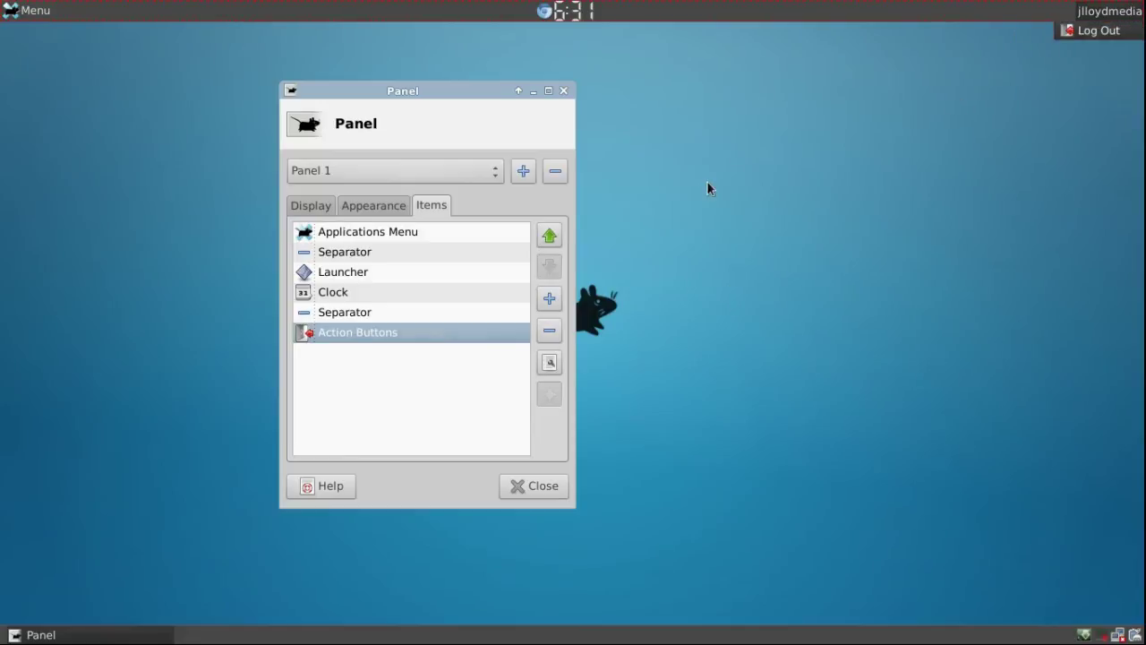
click(361, 294)
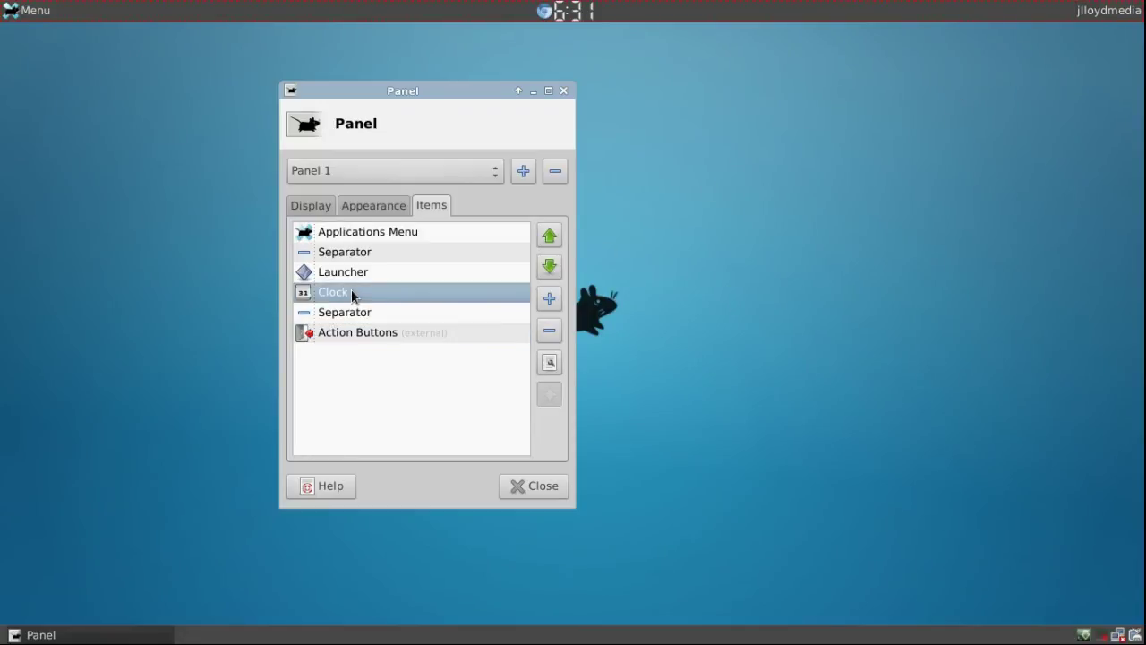
click(358, 271)
click(356, 291)
click(361, 270)
click(355, 290)
click(361, 270)
click(331, 253)
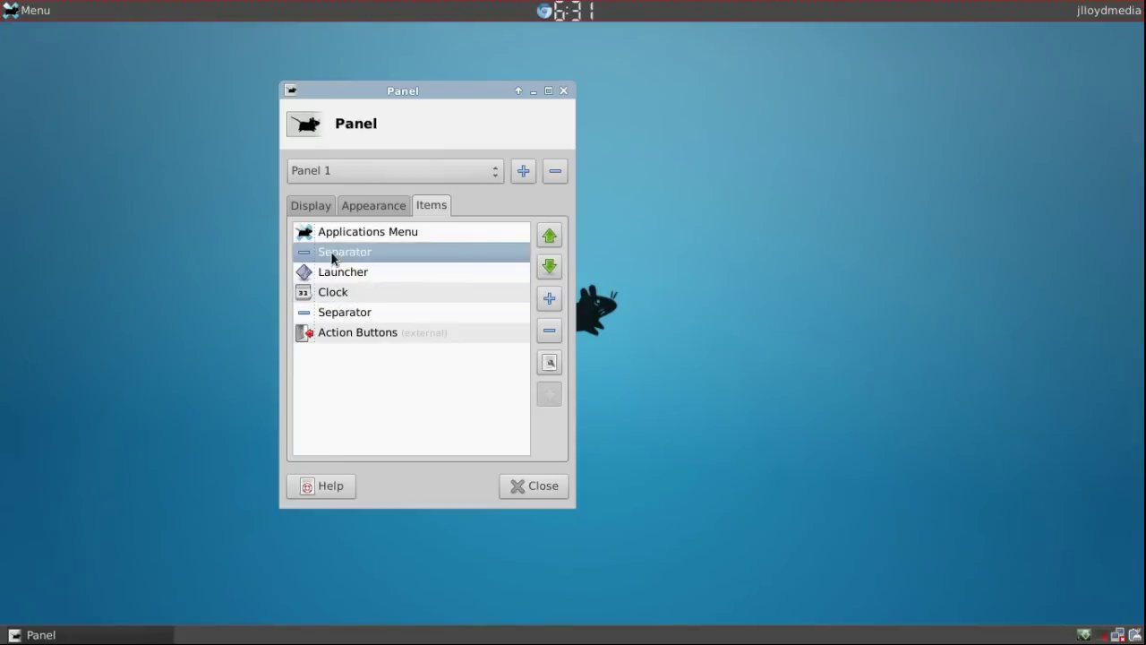
click(543, 365)
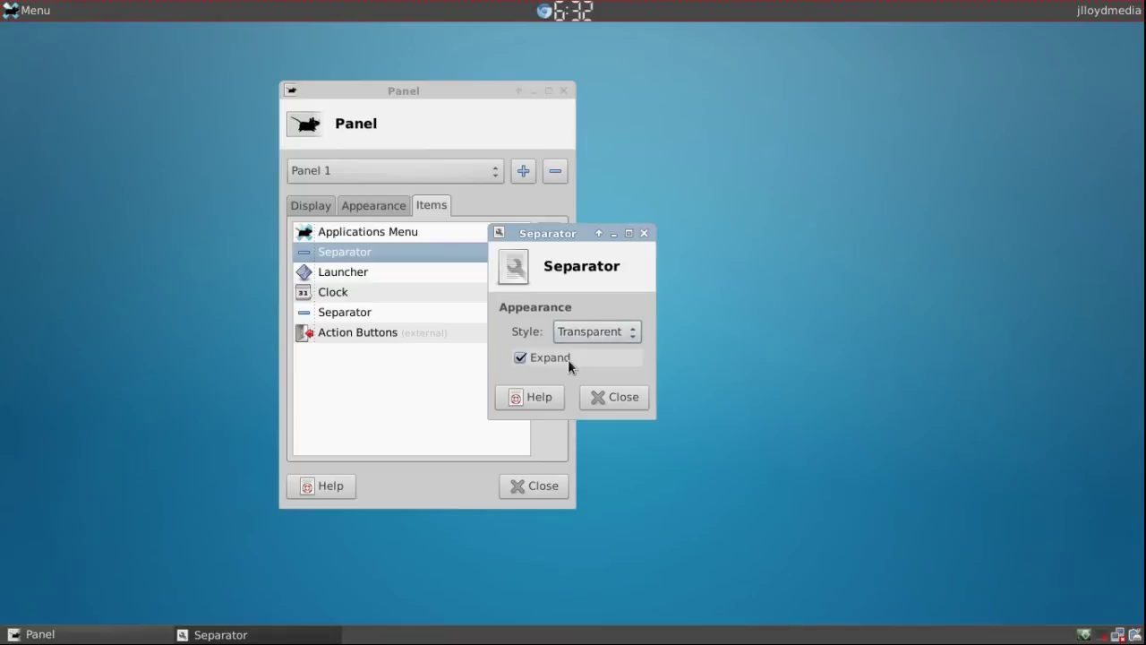
click(597, 333)
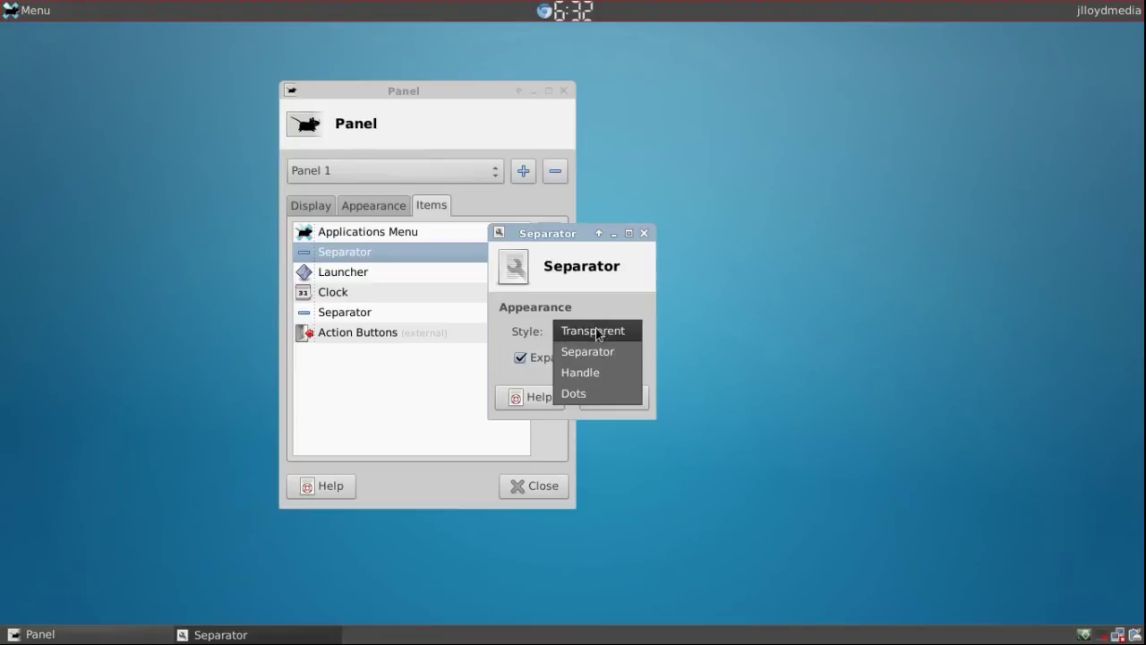
click(603, 394)
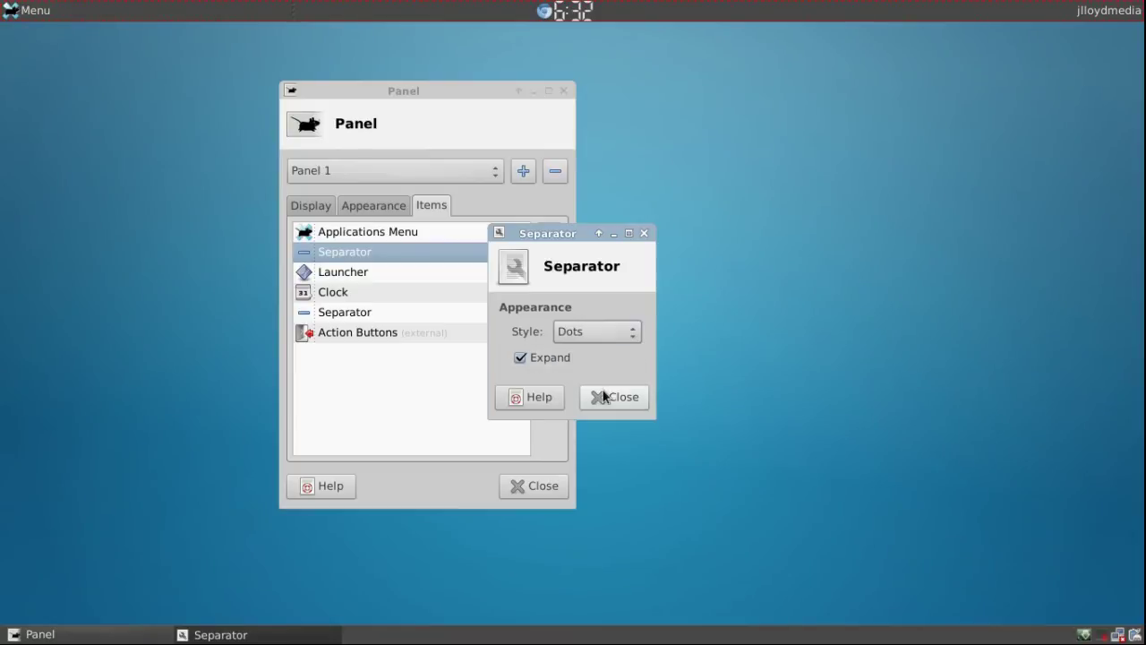
click(607, 331)
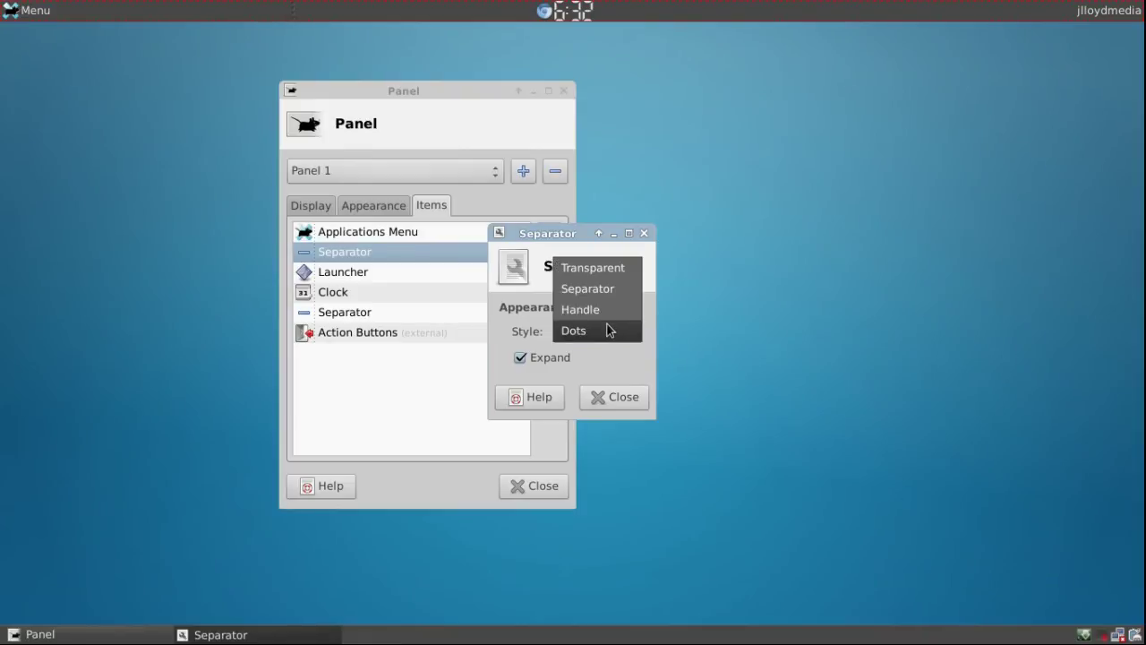
click(614, 267)
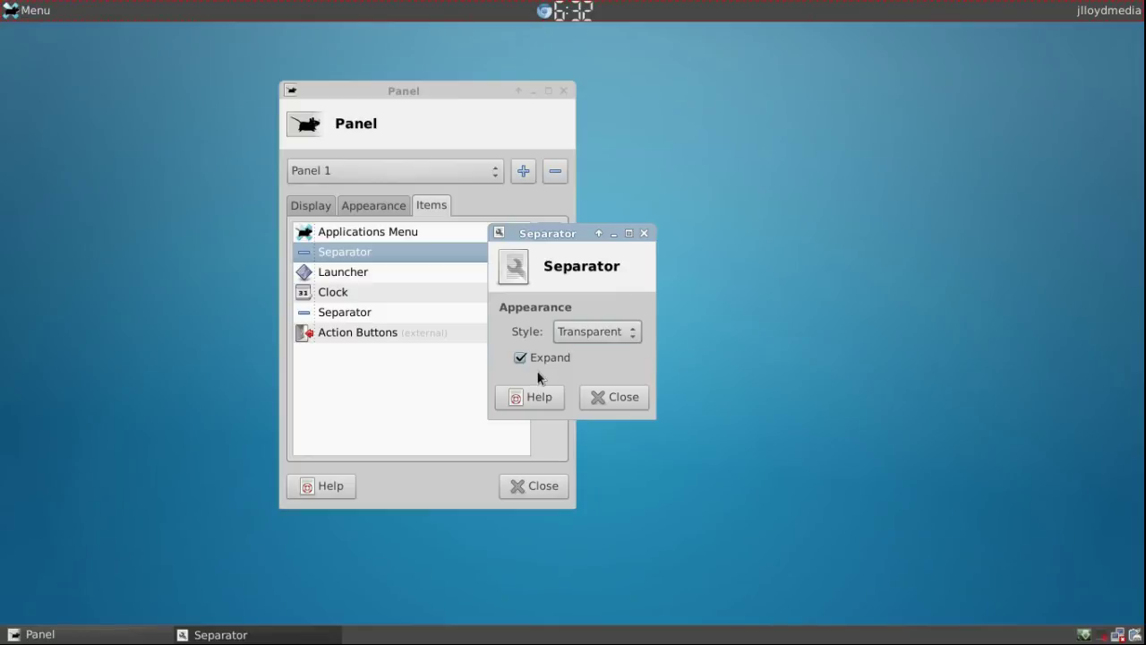
click(609, 397)
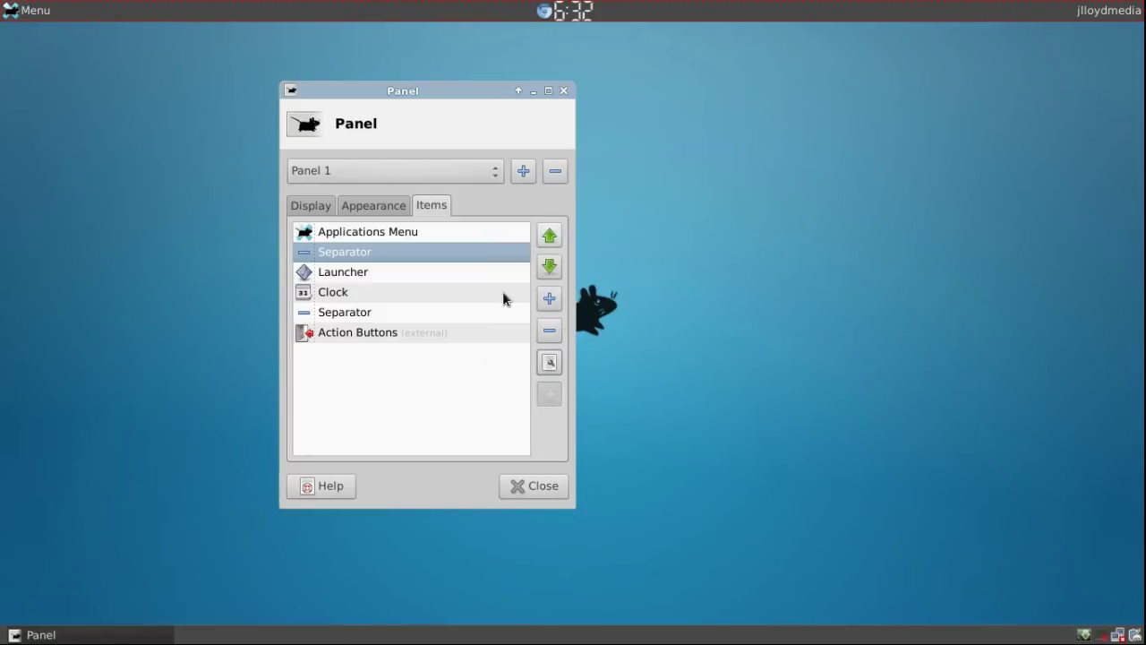
click(355, 313)
click(370, 254)
click(360, 310)
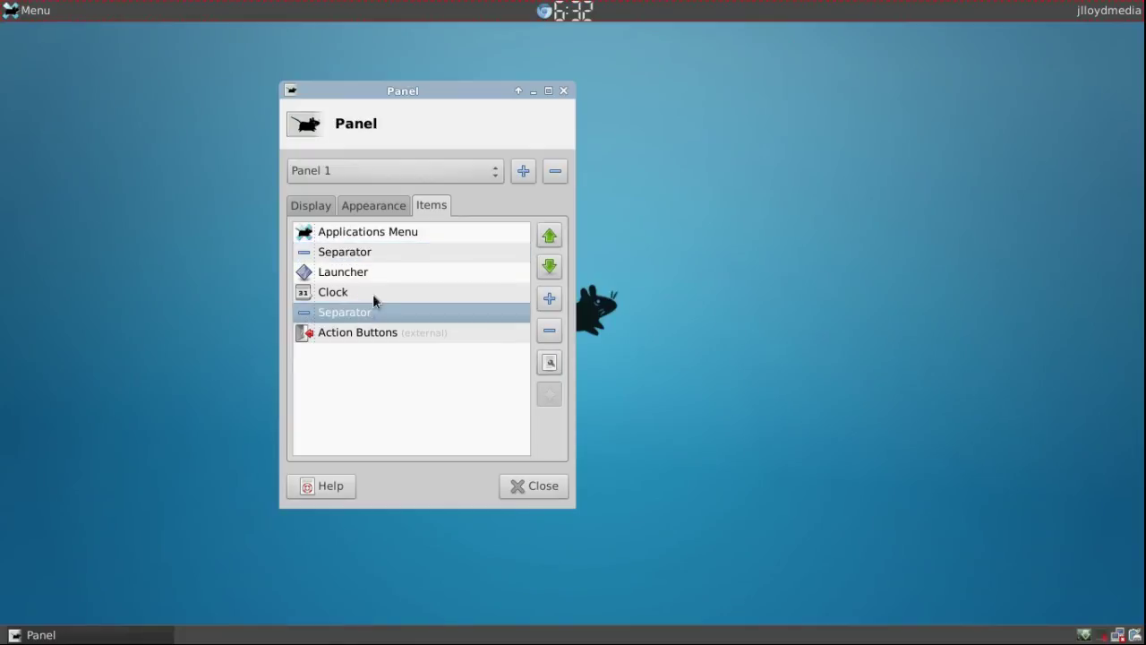
click(379, 254)
click(385, 296)
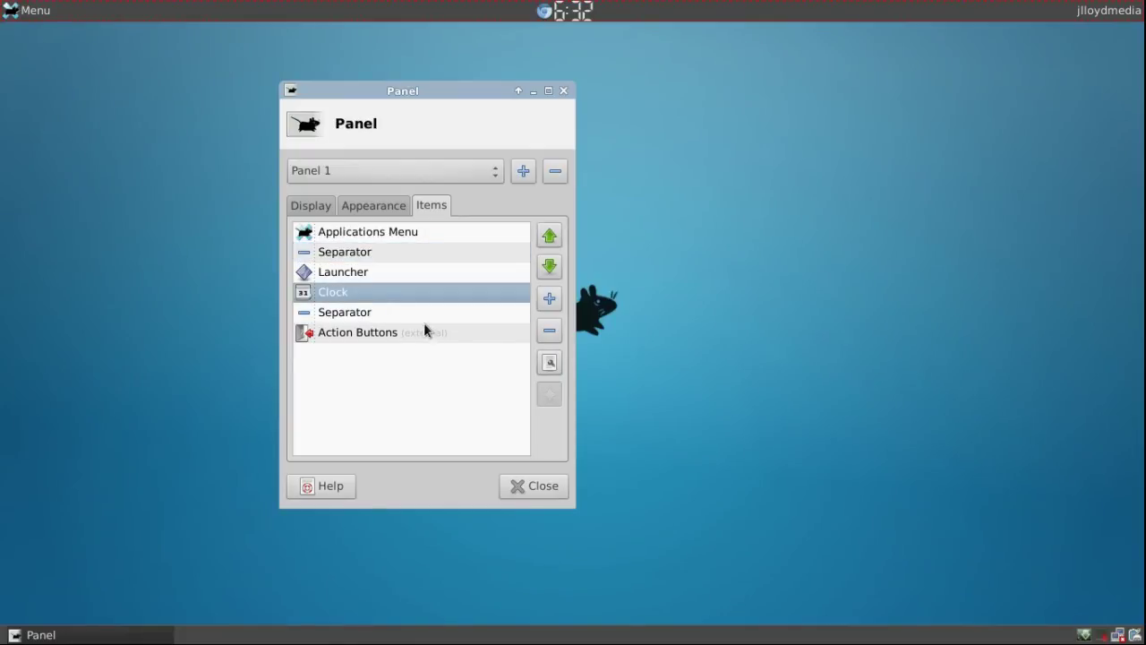
click(424, 329)
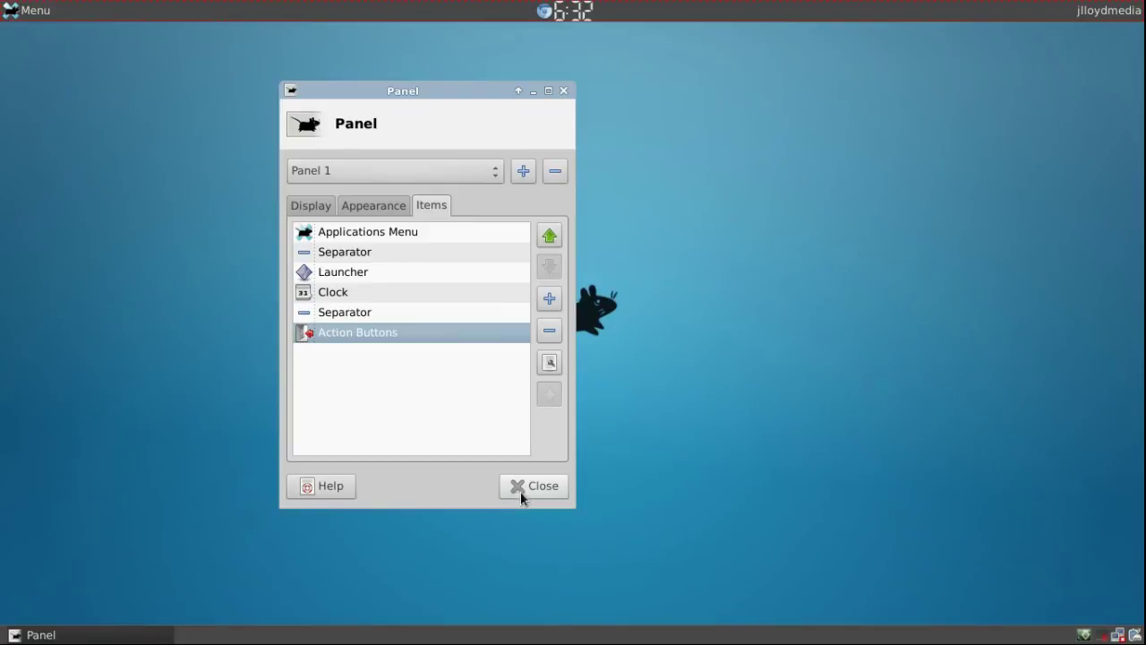
- Show the Display settings for Panel 2, with automatic show and hide enabled
click(317, 208)
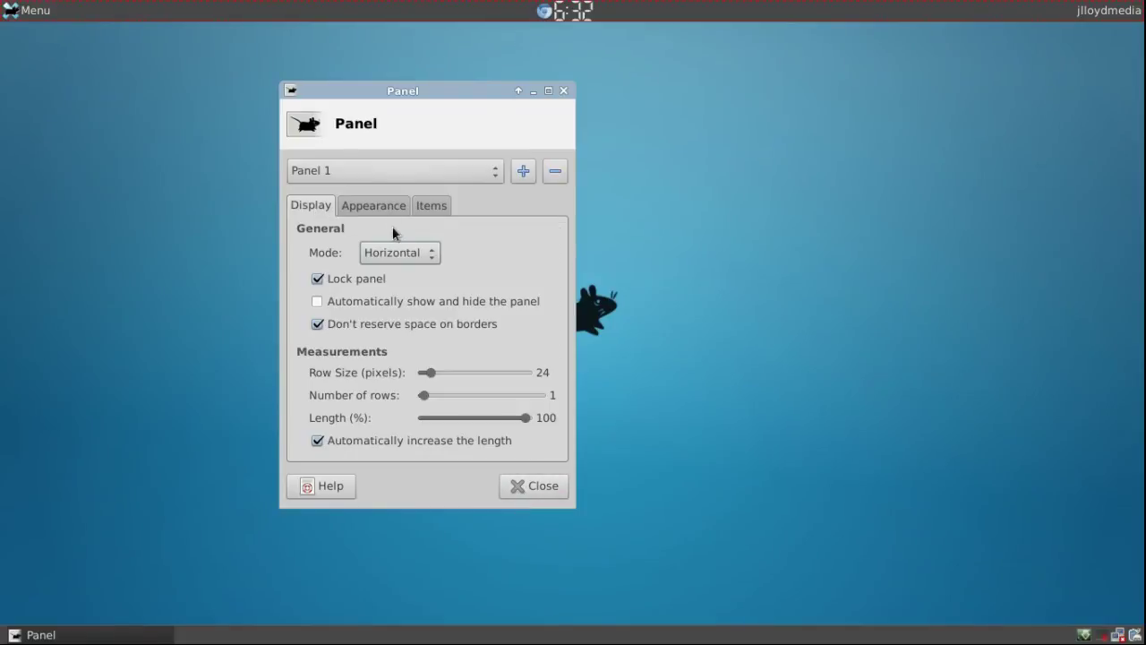
click(428, 168)
click(401, 204)
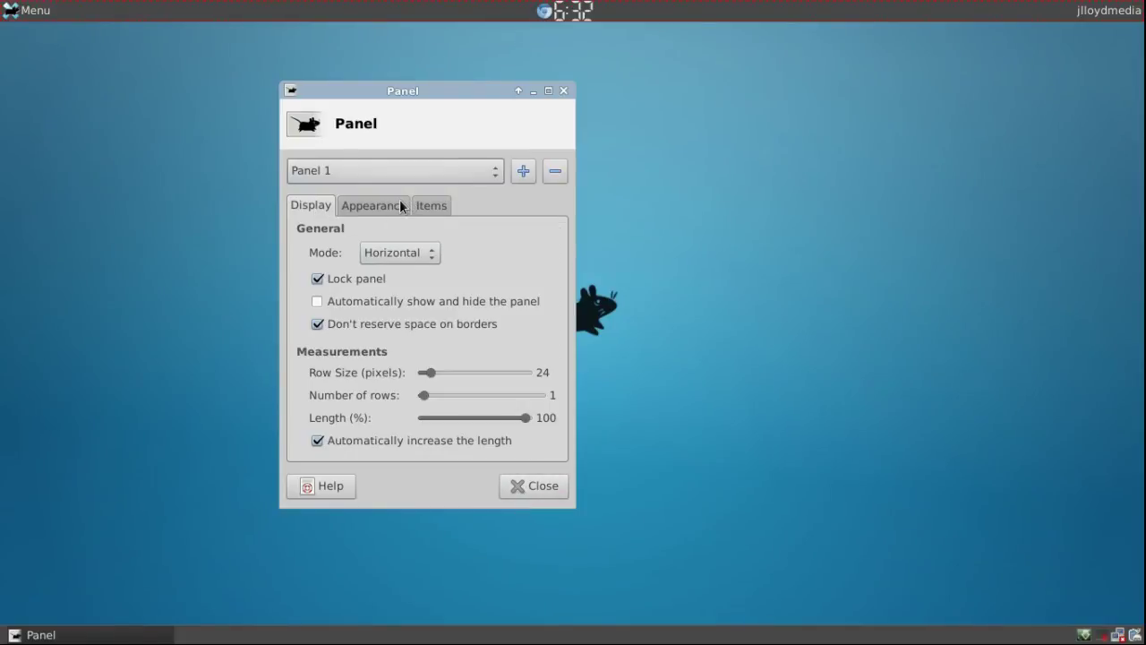
click(404, 172)
click(402, 187)
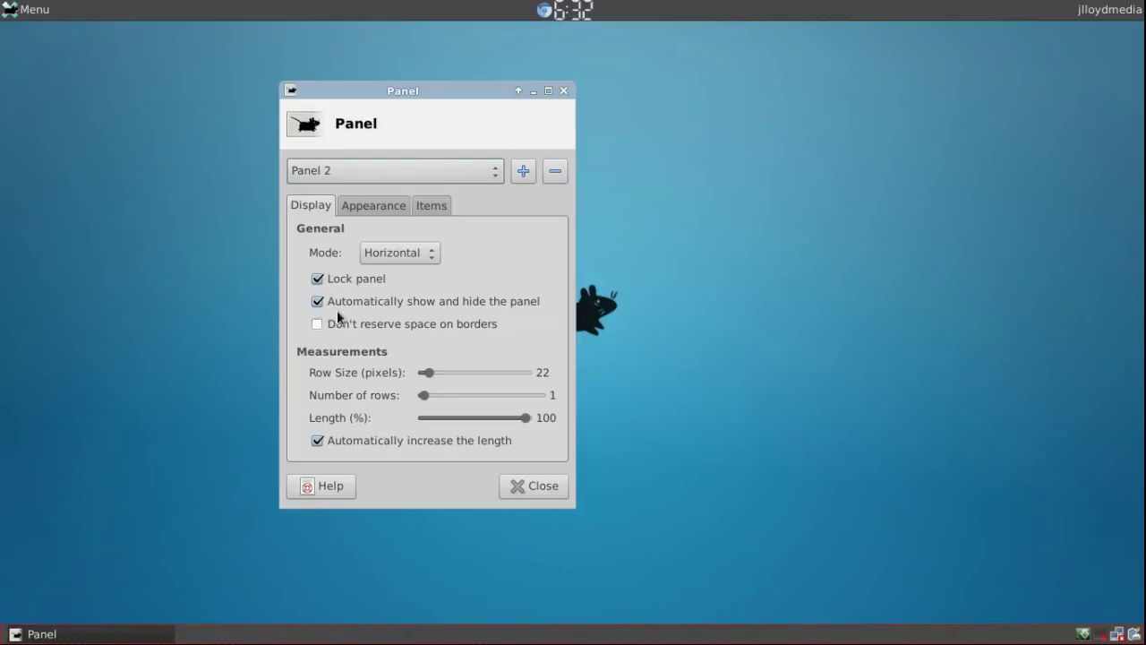
- Close Panel Preferences and reveal the auto-hidden bottom panel at the screen's bottom edge
click(556, 488)
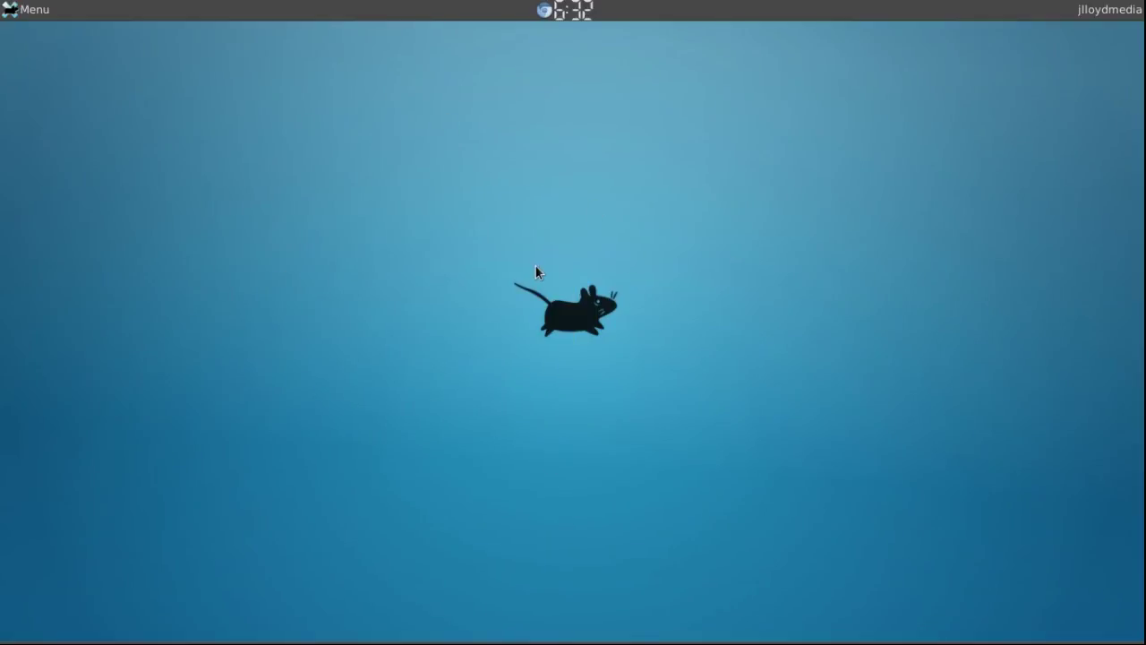
mouse_move(438, 637)
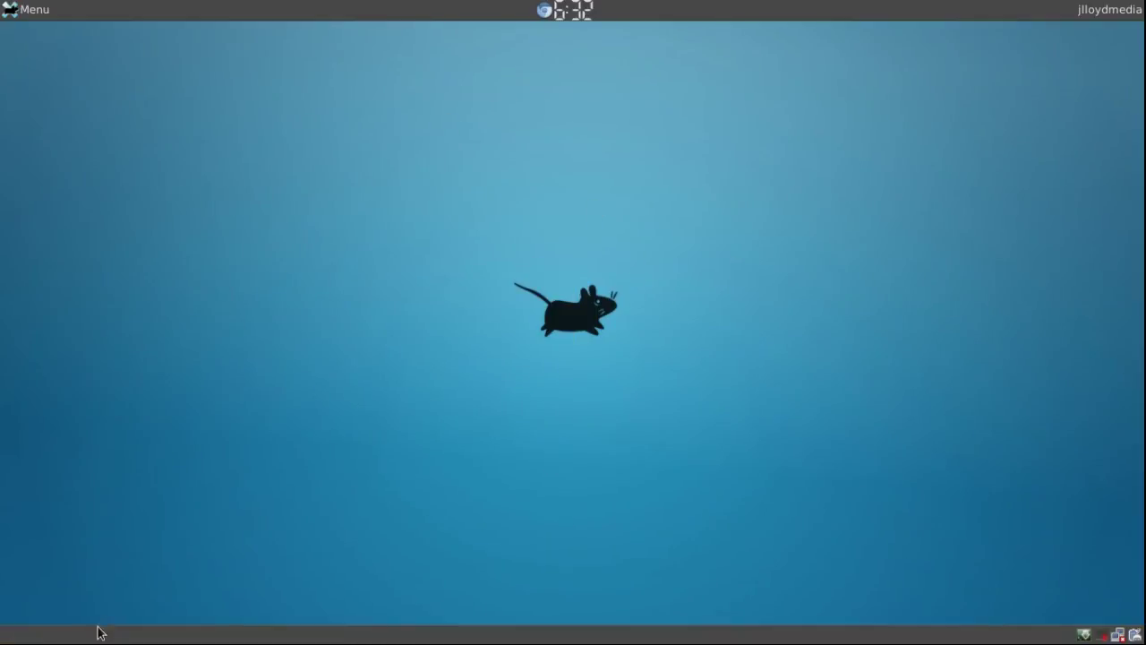